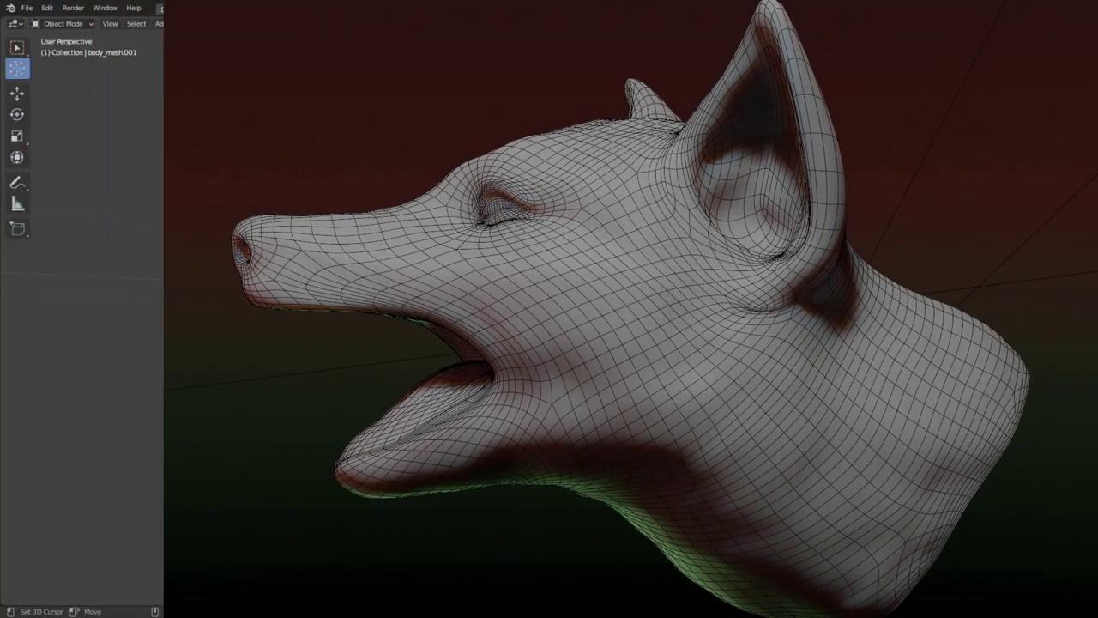
# Orbit in close on the wolf head, then zoom out to frame both heads.
pyautogui.moveTo(534, 273)
pyautogui.mouseDown(button='middle')
pyautogui.moveTo(581, 302)
pyautogui.moveTo(384, 315)
pyautogui.moveTo(640, 312)
pyautogui.moveTo(712, 325)
pyautogui.mouseUp(button='middle')
pyautogui.scroll(-3, 581, 302)
# Move the wolf head onto the human head and set Softwrap 2 to wrap body_mesh.001 onto Icosphere.
pyautogui.scroll(-3, 464, 318)
pyautogui.click(463, 319)
pyautogui.press('g')
pyautogui.click(603, 301)
pyautogui.press('n')
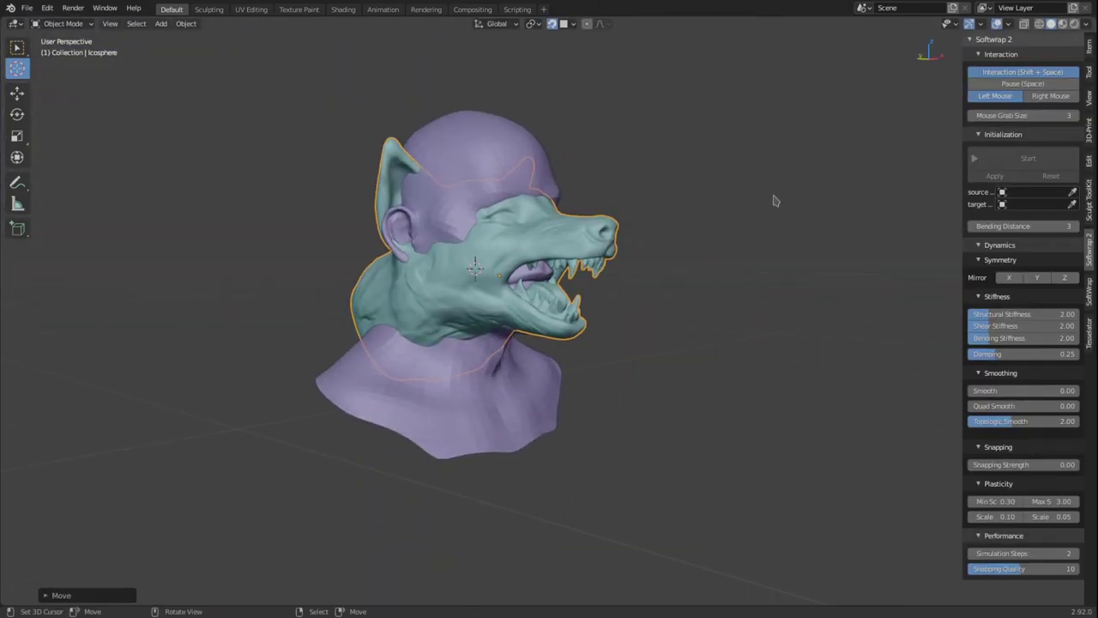
pyautogui.click(507, 176)
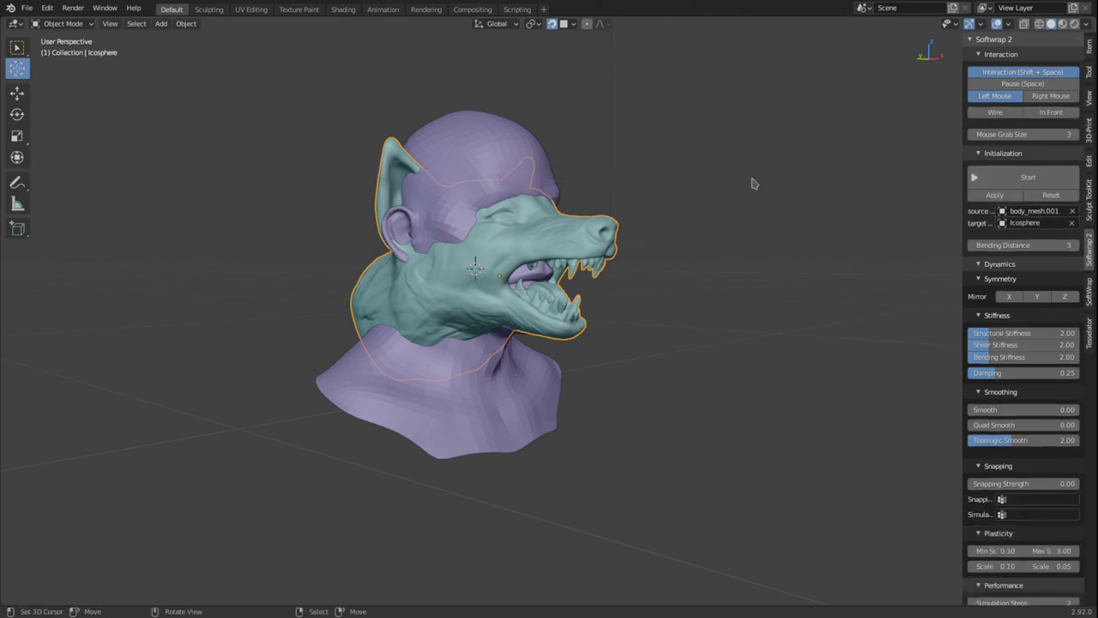
# Look through the scene camera with both heads framed in the view.
pyautogui.click(1090, 97)
pyautogui.press('KP_0')
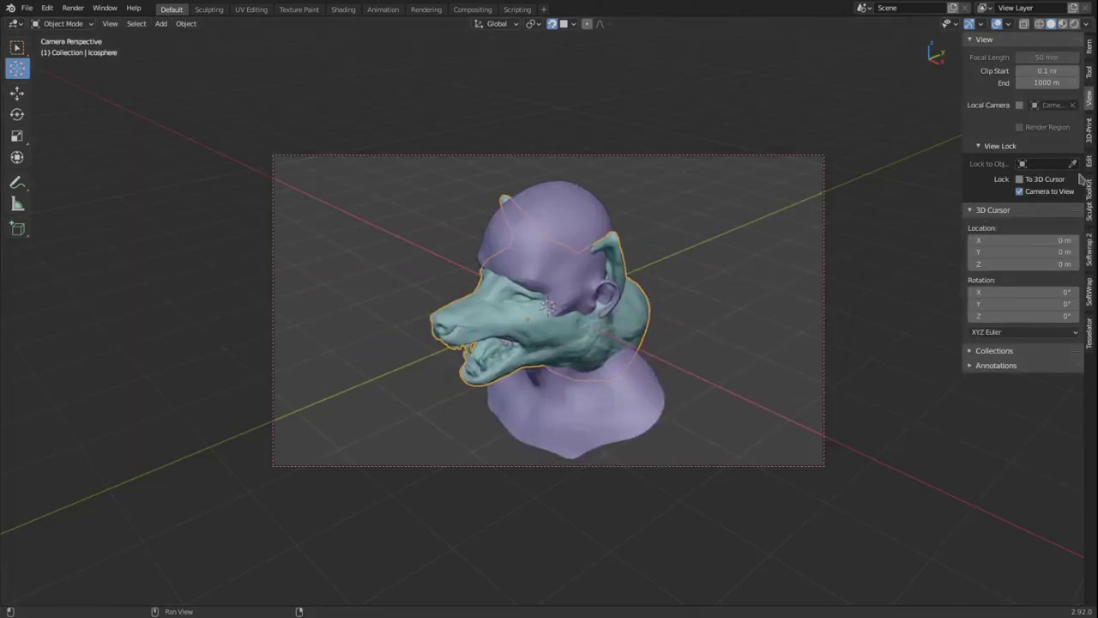
pyautogui.press('KP_Decimal')
pyautogui.press('KP_0')
pyautogui.press('KP_0')
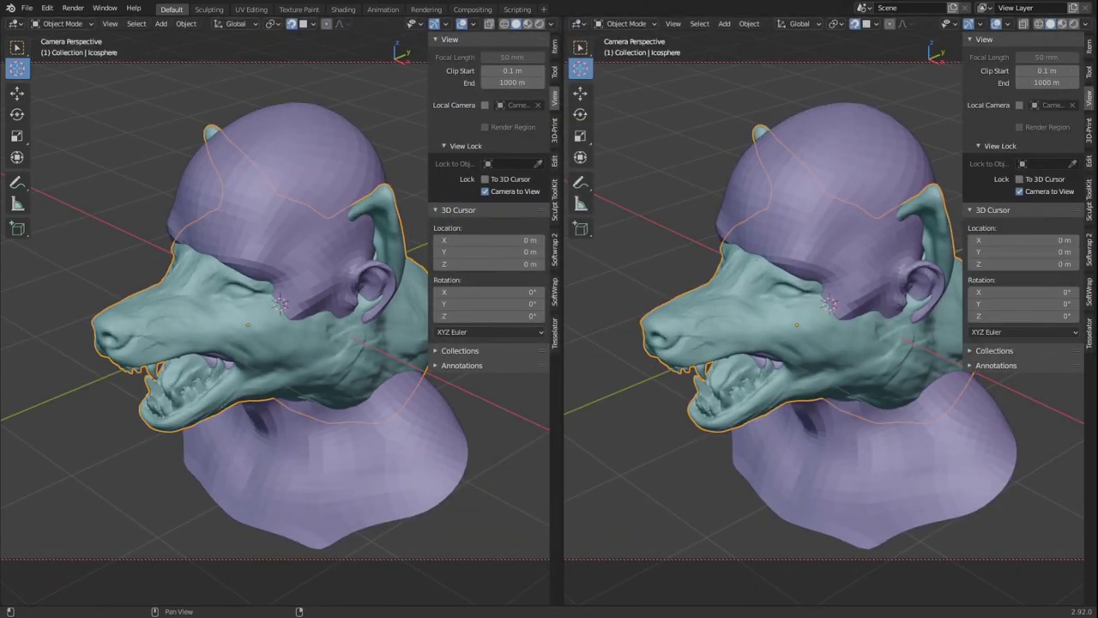
# Isolate both heads in local view in each of the two camera viewports.
pyautogui.press('n')
pyautogui.press('a')
pyautogui.press('KP_Divide')
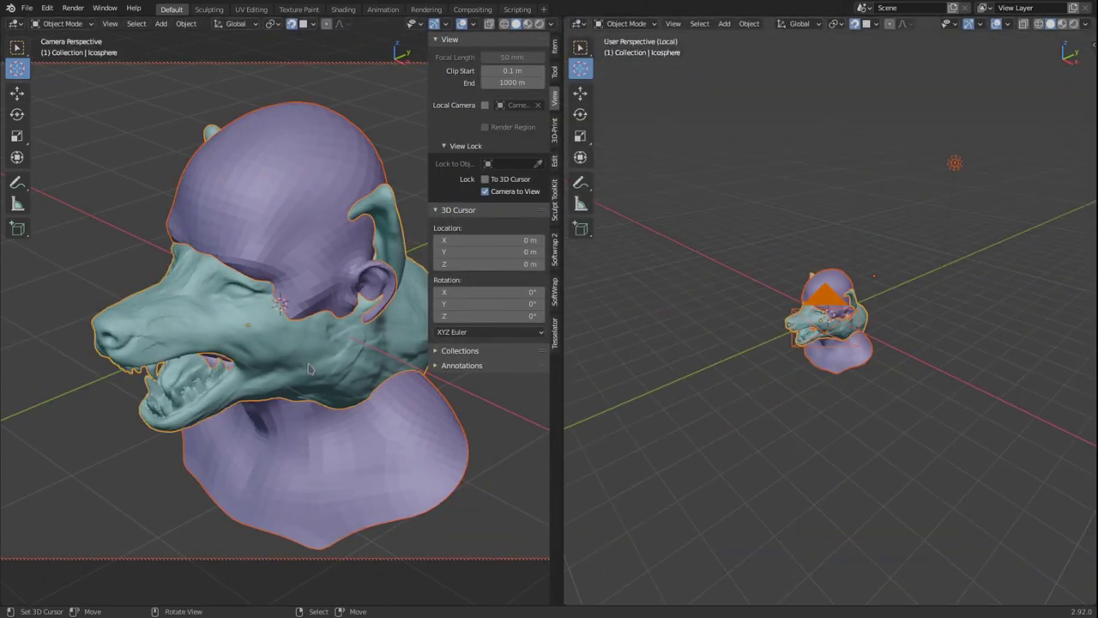
pyautogui.press('KP_Divide')
pyautogui.press('KP_0')
pyautogui.press('KP_0')
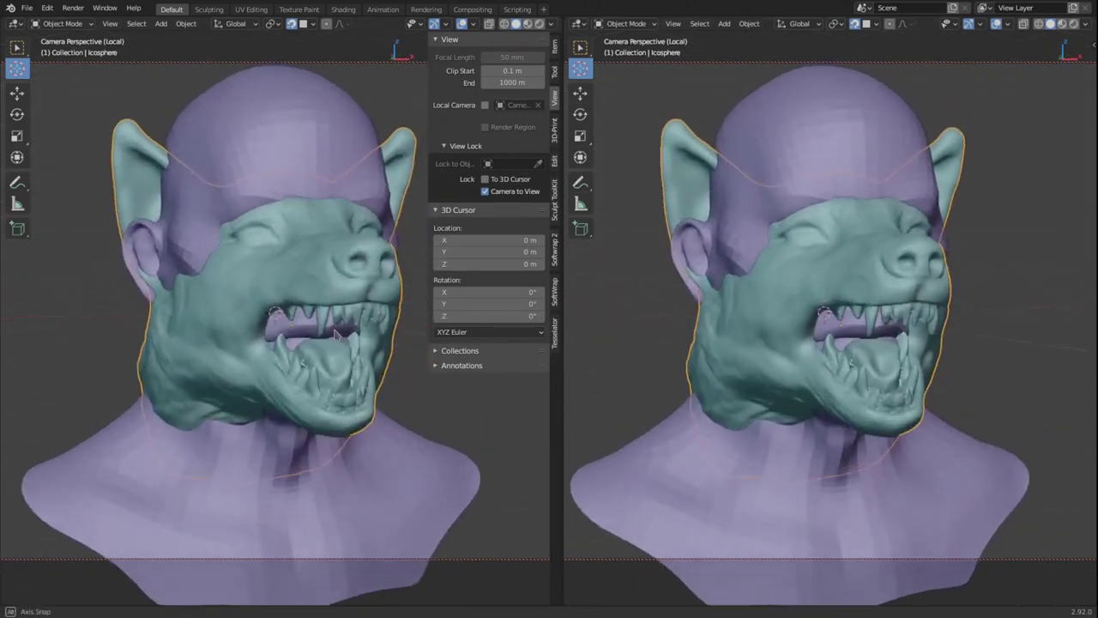
pyautogui.keyDown('alt'); pyautogui.moveTo(369, 309); pyautogui.dragTo(409, 302, button='middle'); pyautogui.keyUp('alt')
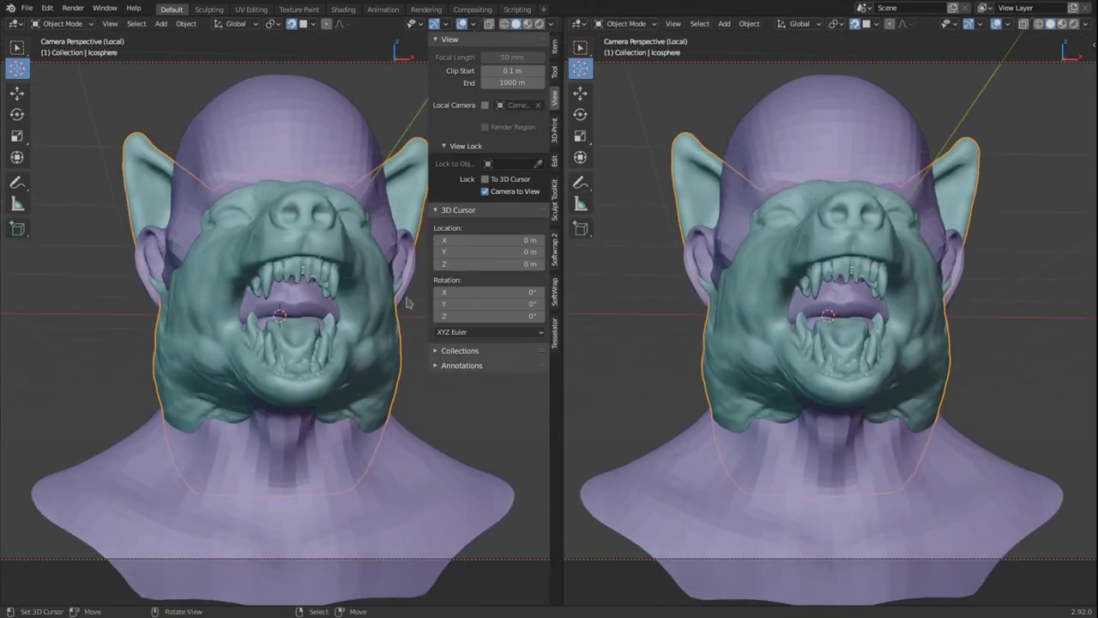
# Remove the wolf from the left view, widen the left area, and view both frontally.
pyautogui.click(554, 249)
pyautogui.moveTo(403, 198); pyautogui.dragTo(320, 153, button='middle')
pyautogui.click(309, 245)
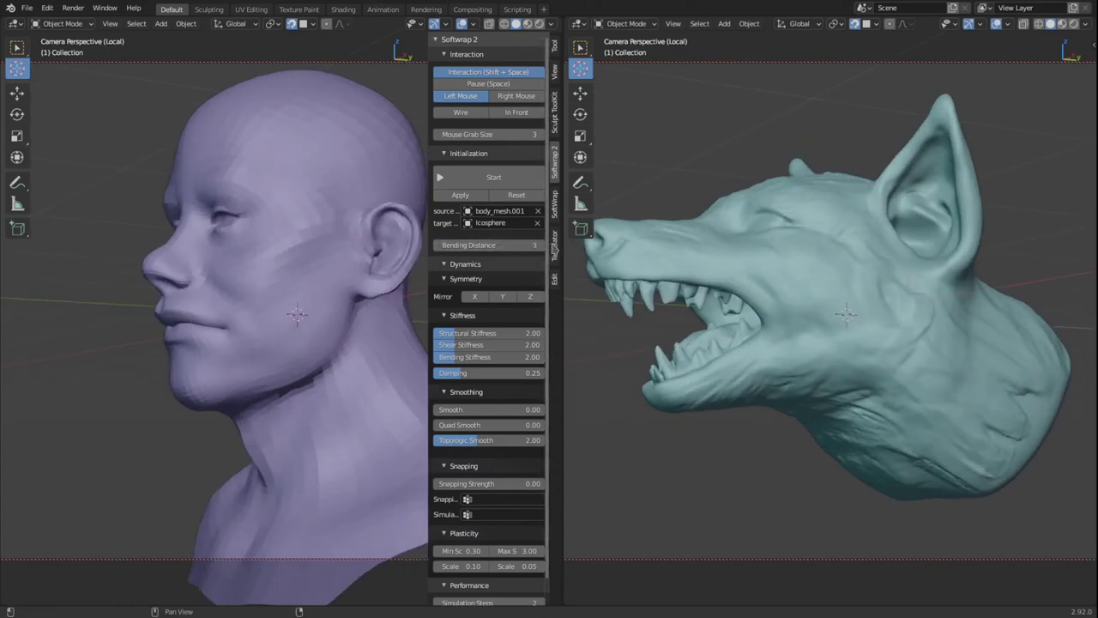
pyautogui.moveTo(565, 249); pyautogui.dragTo(650, 258)
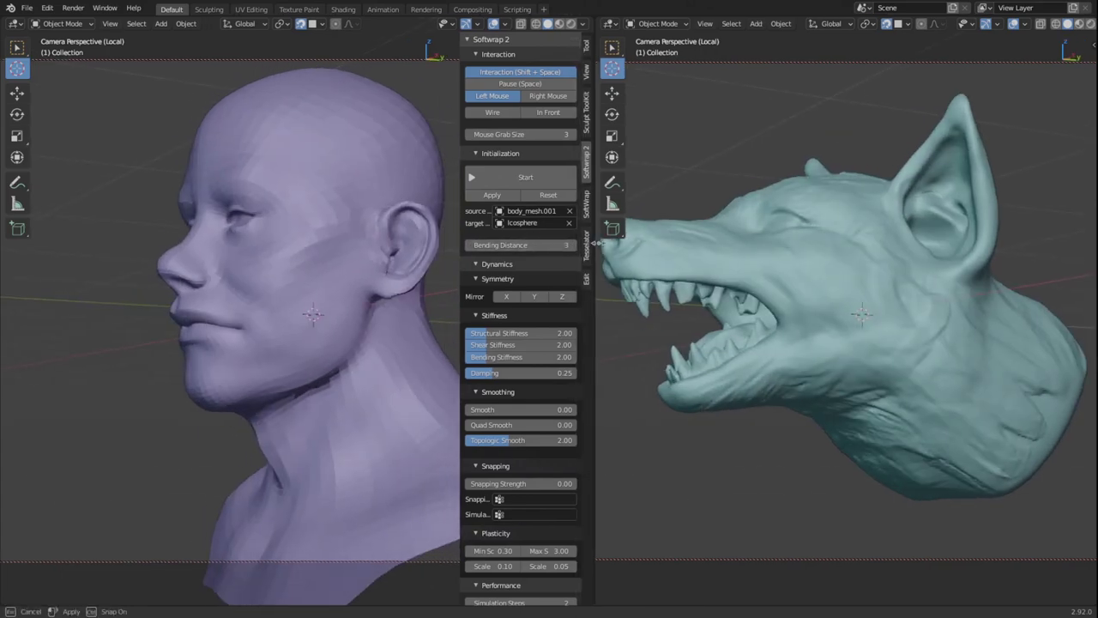
pyautogui.moveTo(424, 320)
pyautogui.keyDown('alt'); pyautogui.mouseDown(button='middle')
pyautogui.moveTo(477, 331)
pyautogui.moveTo(478, 282)
pyautogui.mouseUp(button='middle'); pyautogui.keyUp('alt')
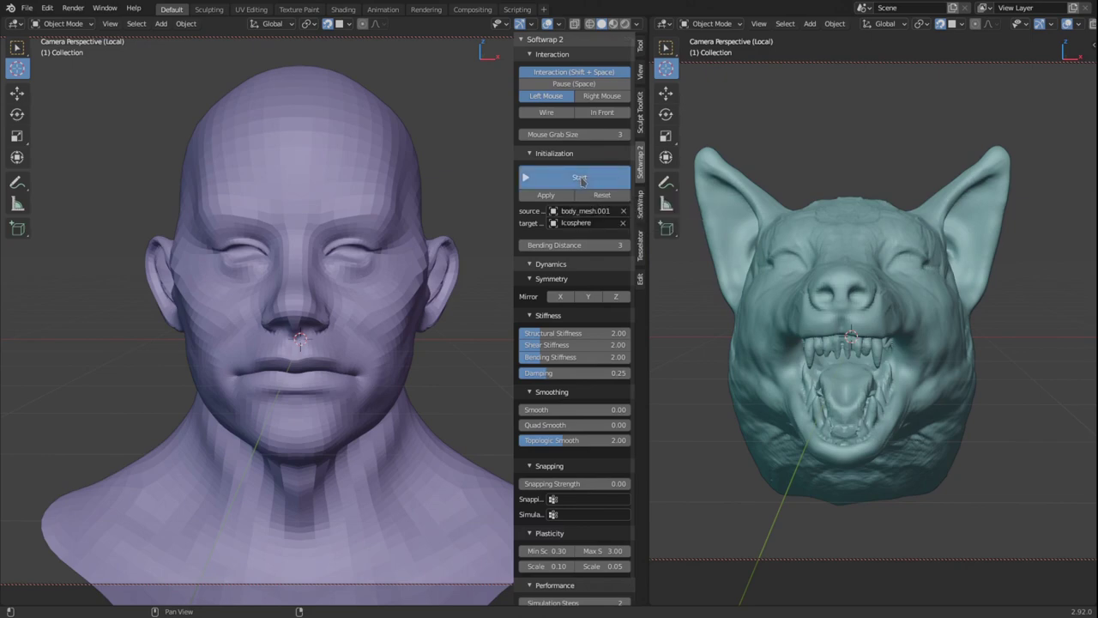
# Start the Softwrap simulation and place a resized pin on the brow.
pyautogui.click(581, 178)
pyautogui.moveTo(360, 283); pyautogui.dragTo(329, 298, button='middle')
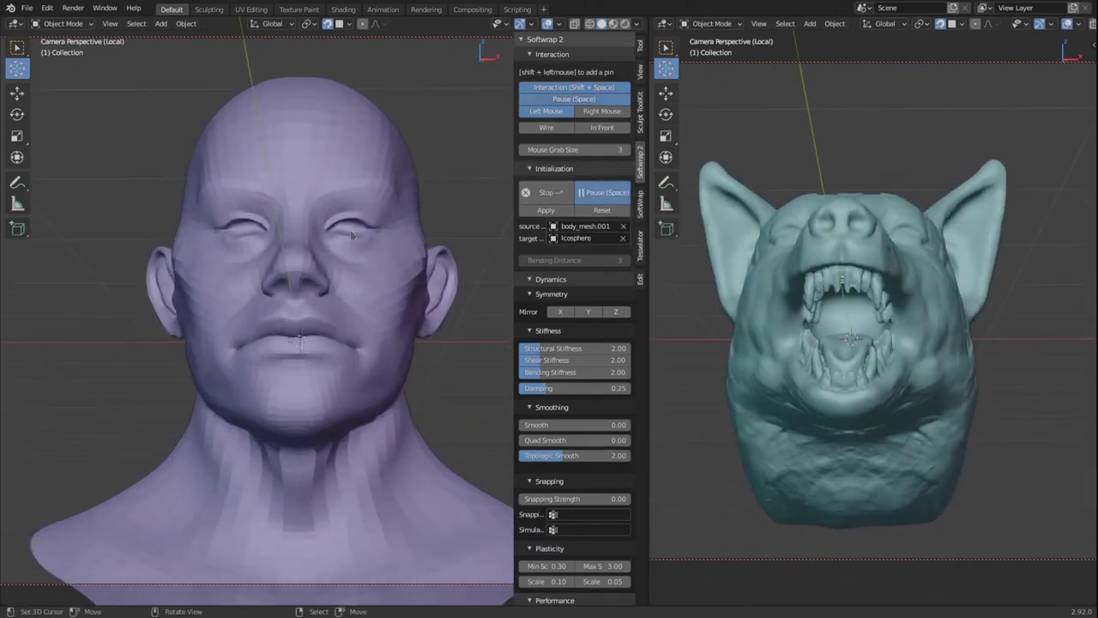
pyautogui.moveTo(351, 234); pyautogui.dragTo(330, 263, button='middle')
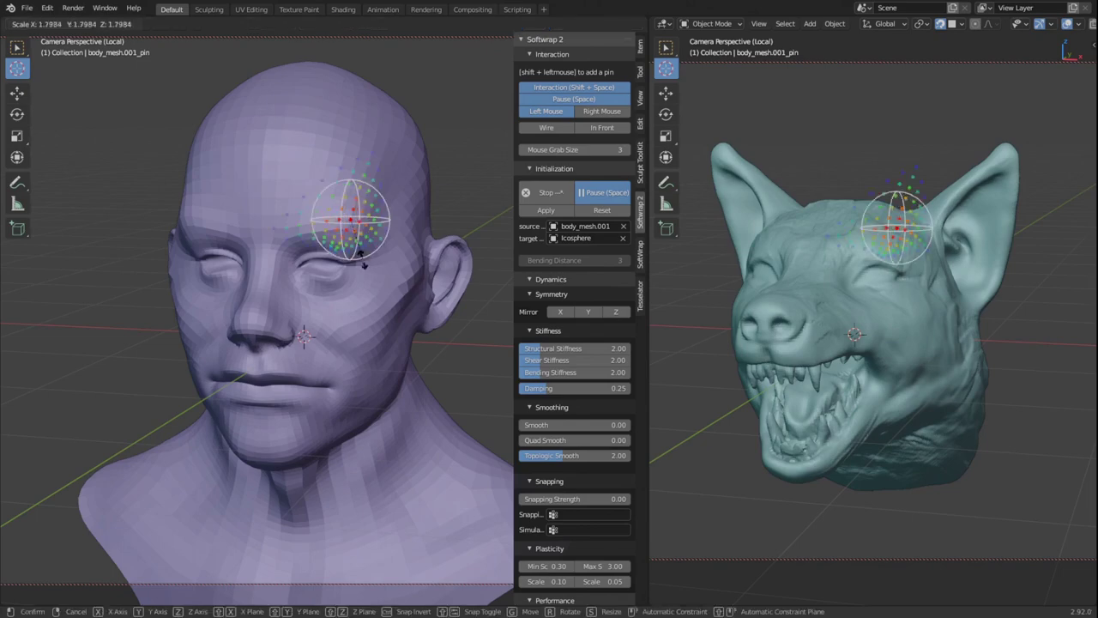
pyautogui.click(363, 263)
pyautogui.scroll(3, 363, 263)
pyautogui.press('g')
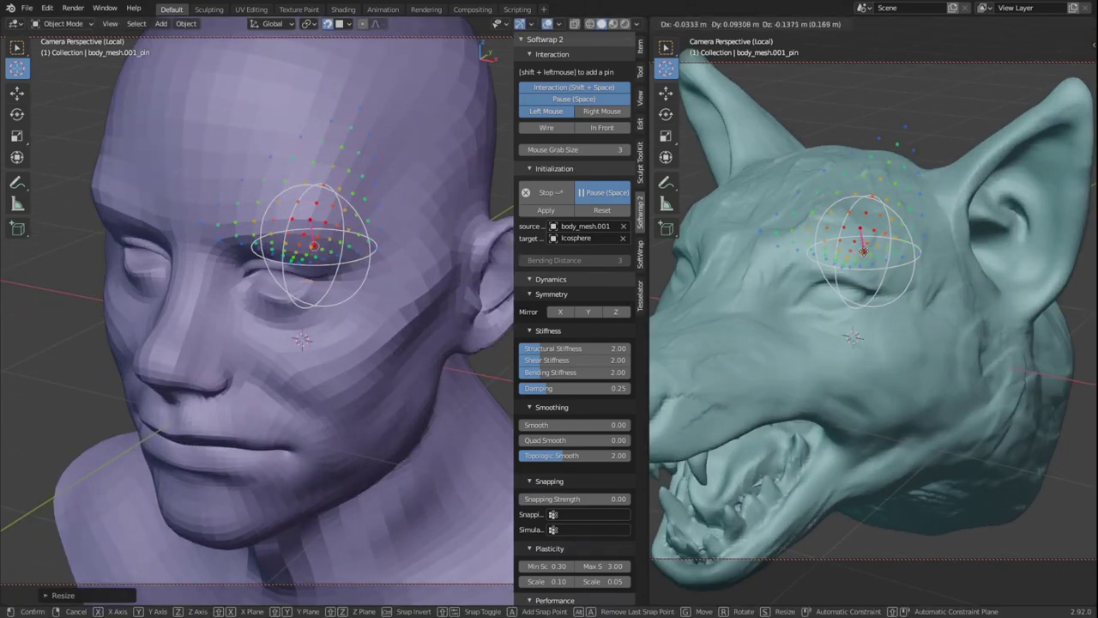
pyautogui.click(328, 231)
# Add a pin at the inner eye and enable Wire on the human head.
pyautogui.scroll(2, 247, 248)
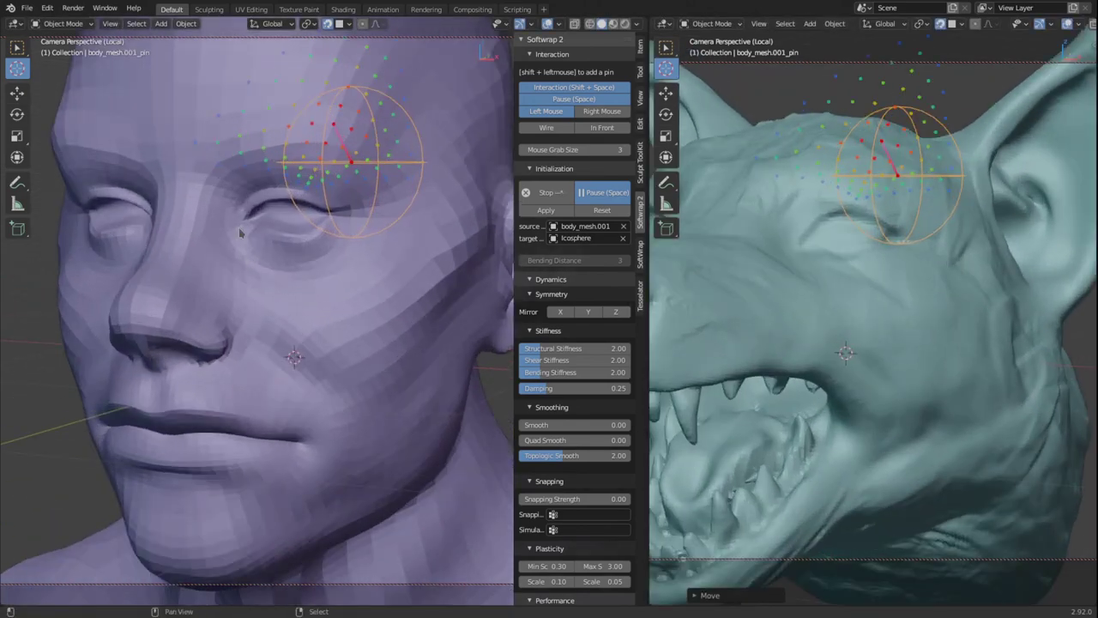
pyautogui.keyDown('shift'); pyautogui.click(242, 225); pyautogui.keyUp('shift')
pyautogui.click(358, 269)
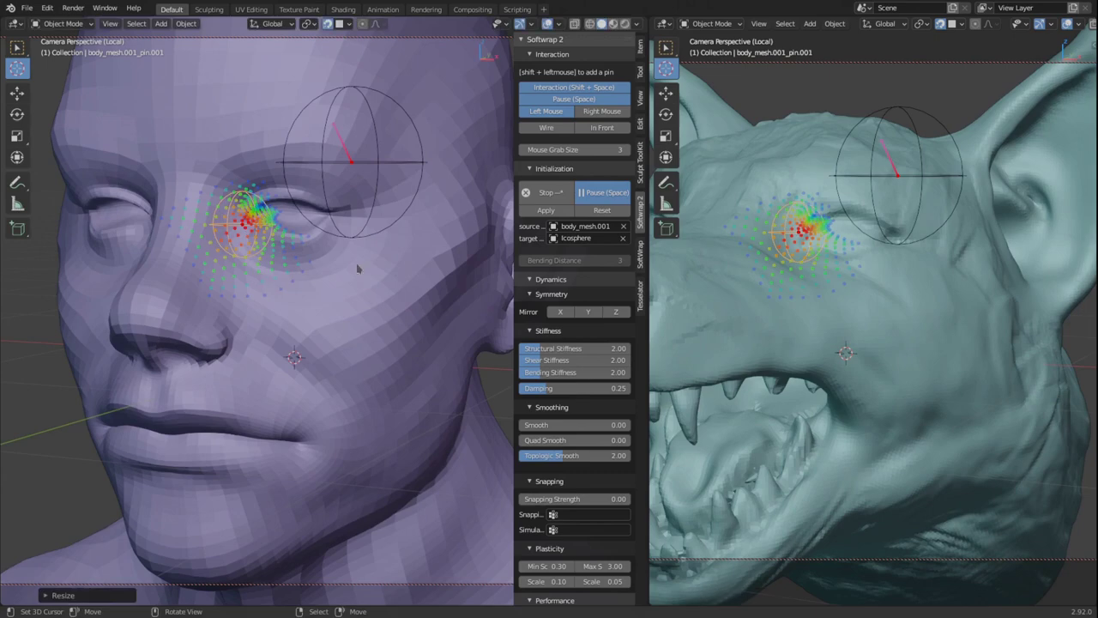
pyautogui.click(561, 127)
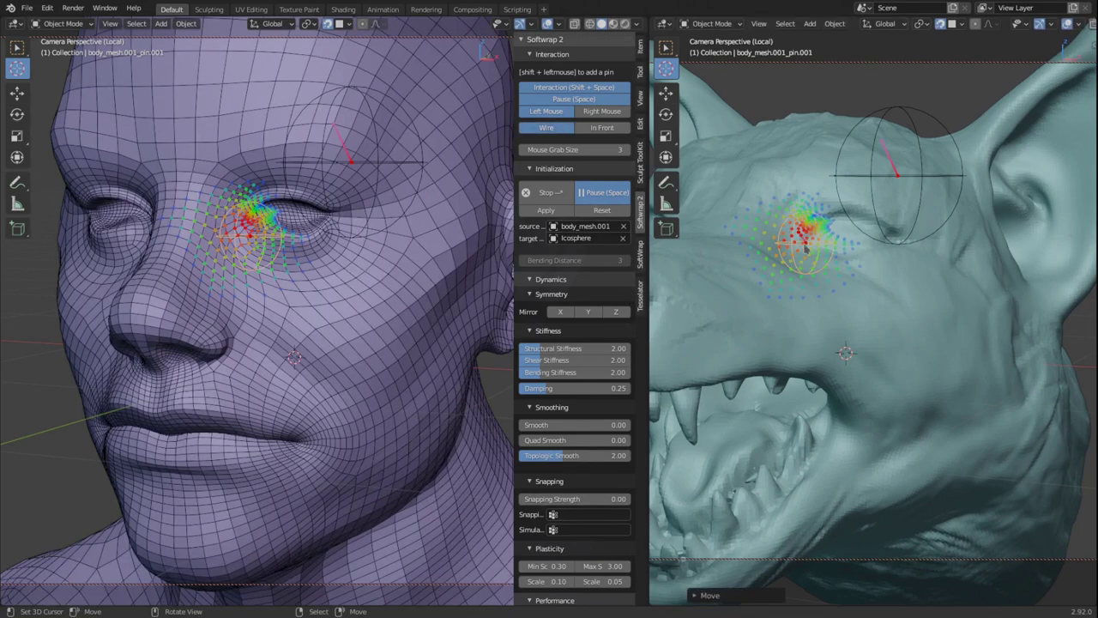
# Add more pins on the eyes, mouth, ears and nose, sized and moved onto the wolf.
pyautogui.click(347, 244)
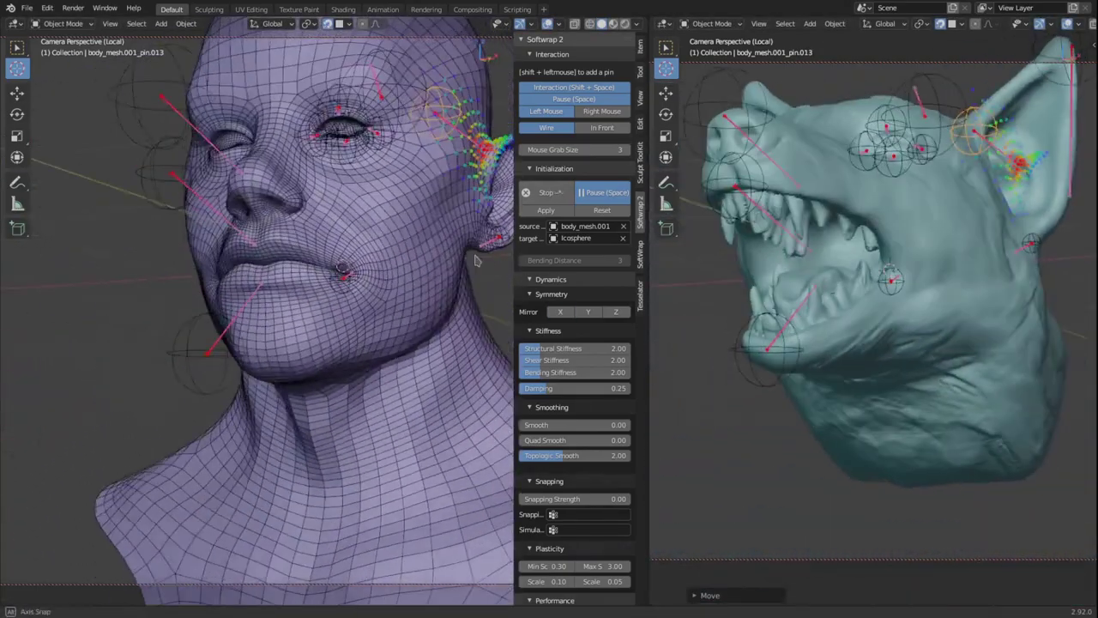
pyautogui.moveTo(476, 260); pyautogui.dragTo(423, 291, button='middle')
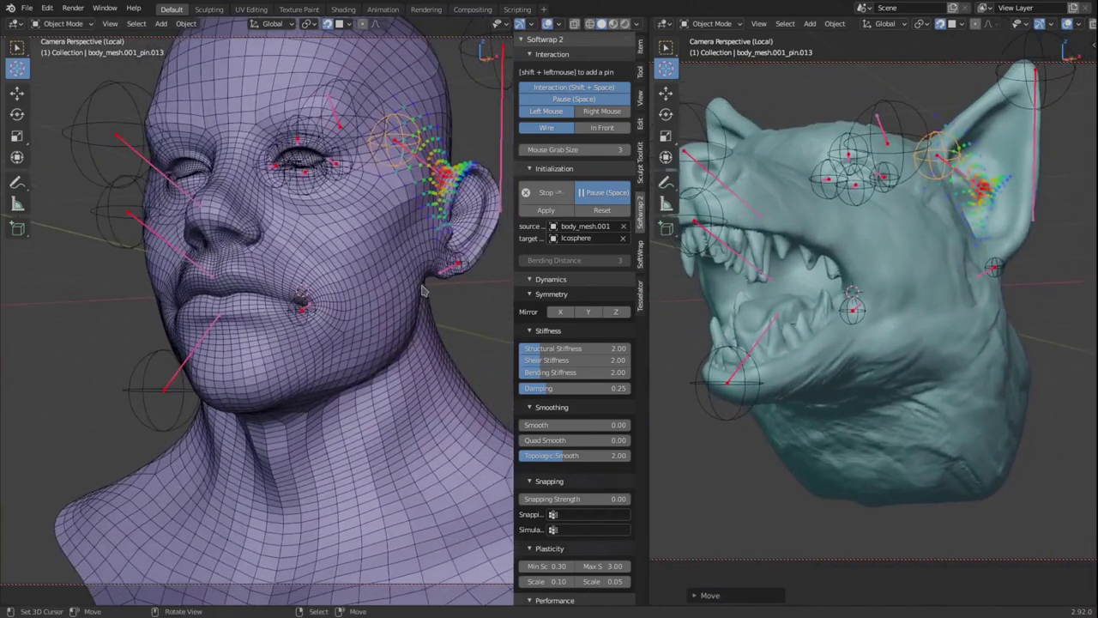
pyautogui.click(269, 270)
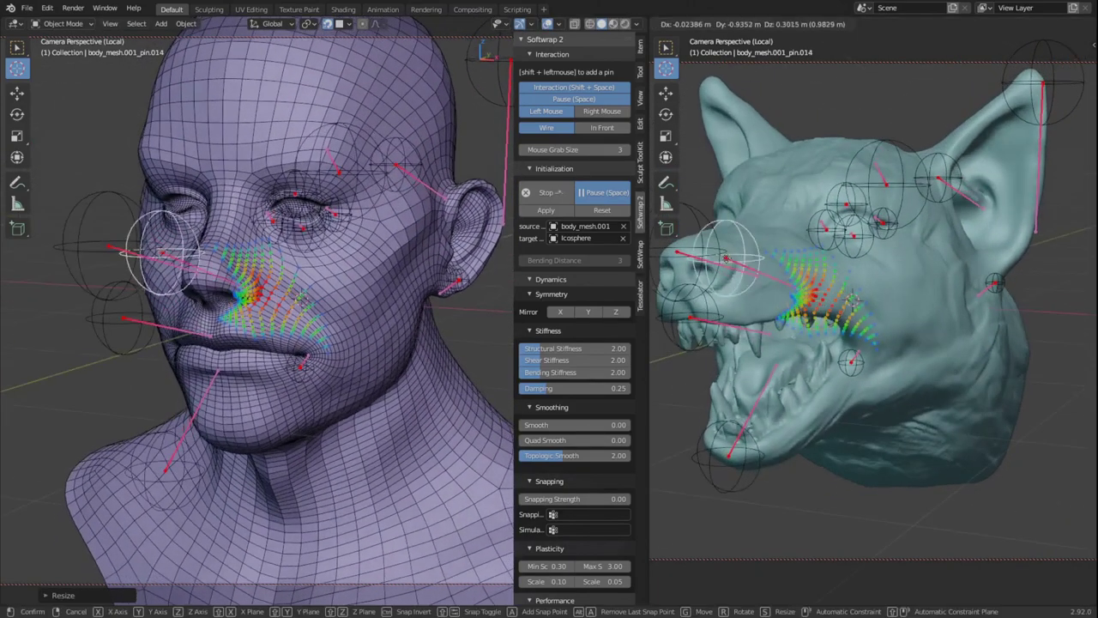
pyautogui.click(731, 279)
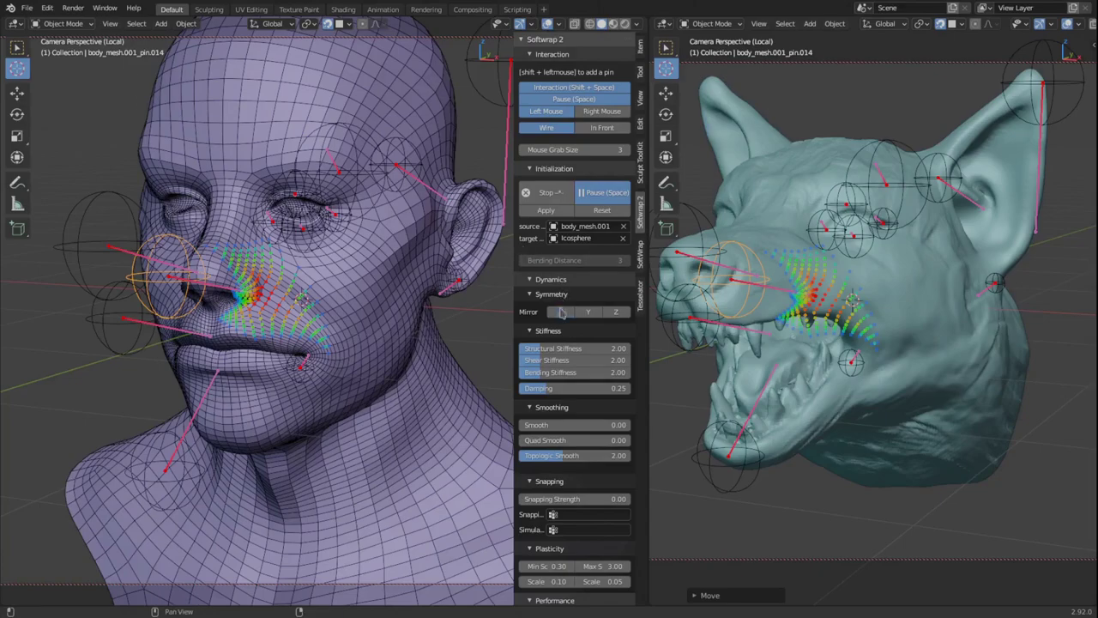
# With X mirror on and Snapping Strength 0.08, let the wrap form the snout, then pause.
pyautogui.moveTo(429, 215); pyautogui.dragTo(566, 204, button='middle')
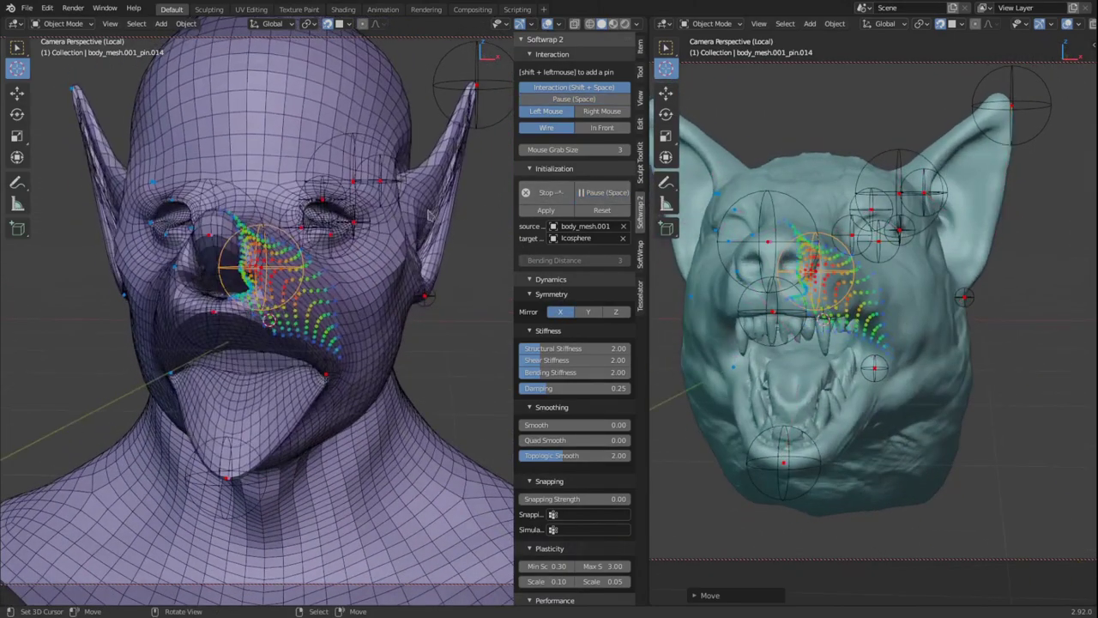
pyautogui.moveTo(412, 217)
pyautogui.mouseDown(button='middle')
pyautogui.moveTo(309, 318)
pyautogui.moveTo(397, 334)
pyautogui.moveTo(399, 314)
pyautogui.moveTo(449, 352)
pyautogui.moveTo(302, 507)
pyautogui.mouseUp(button='middle')
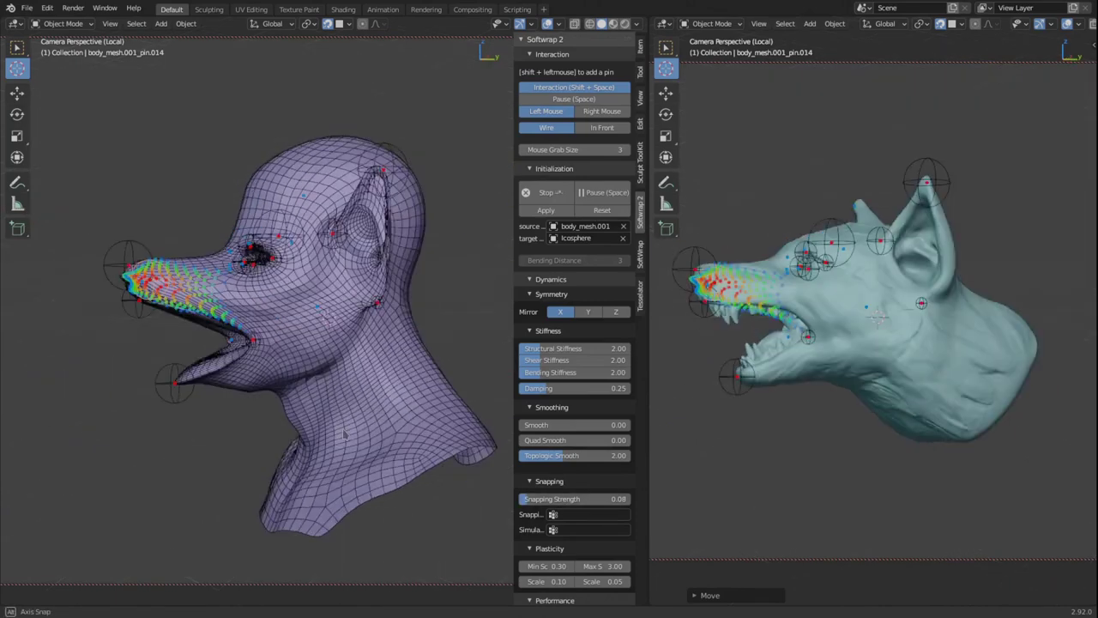
pyautogui.press('space')
# Add and enlarge pins along the back and base of the neck, pulling it toward the wolf's neck.
pyautogui.moveTo(274, 536); pyautogui.dragTo(436, 455)
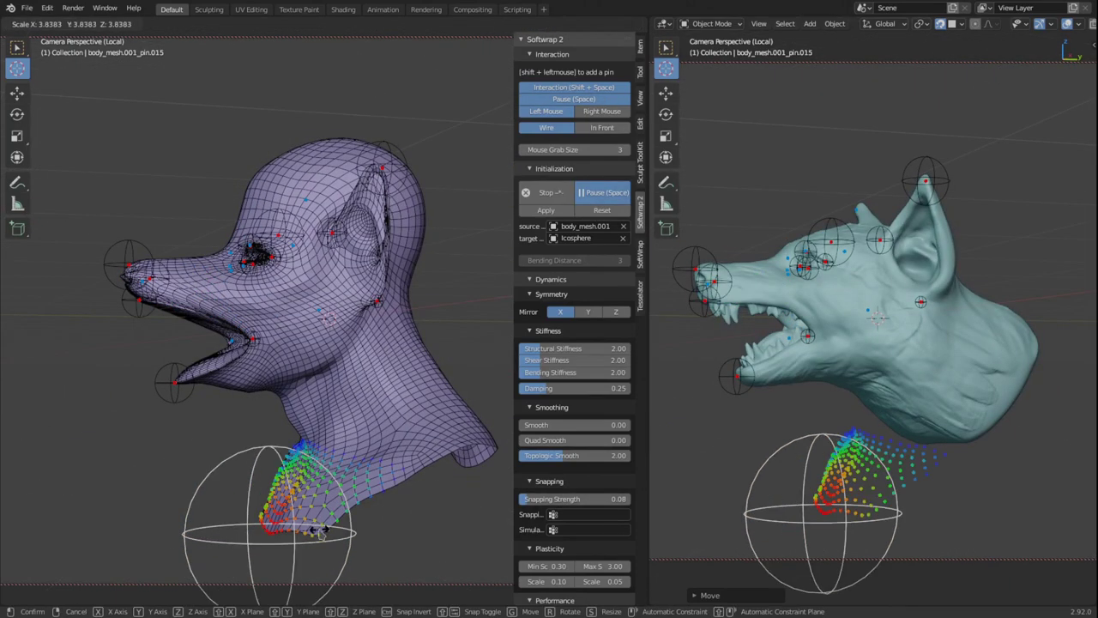
pyautogui.moveTo(436, 455); pyautogui.dragTo(303, 476, button='middle')
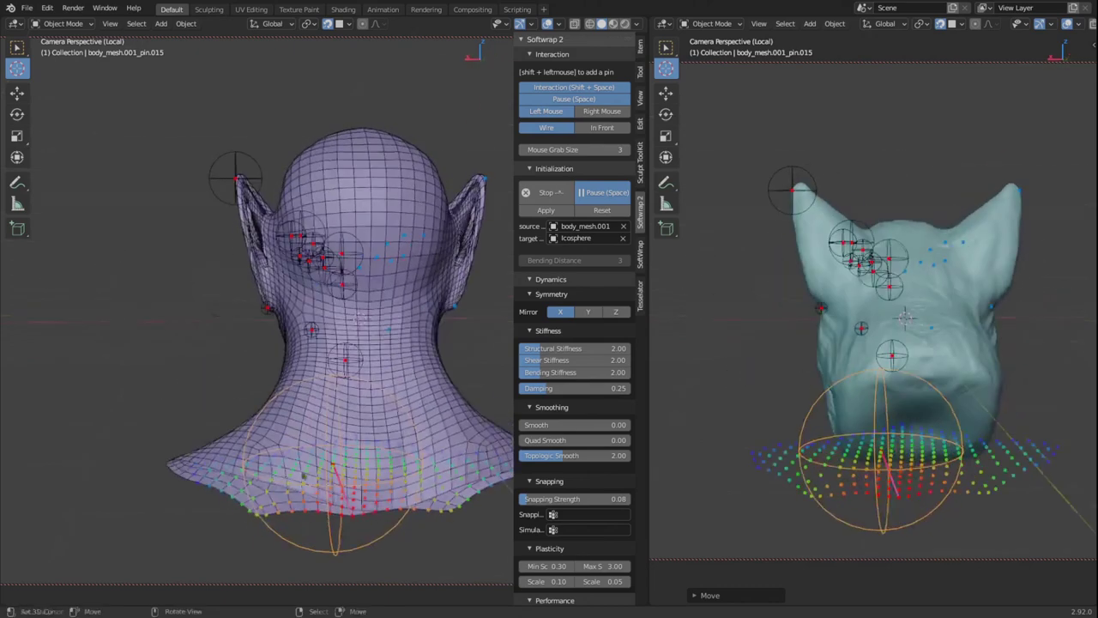
pyautogui.keyDown('shift'); pyautogui.click(380, 498); pyautogui.keyUp('shift')
pyautogui.click(386, 559)
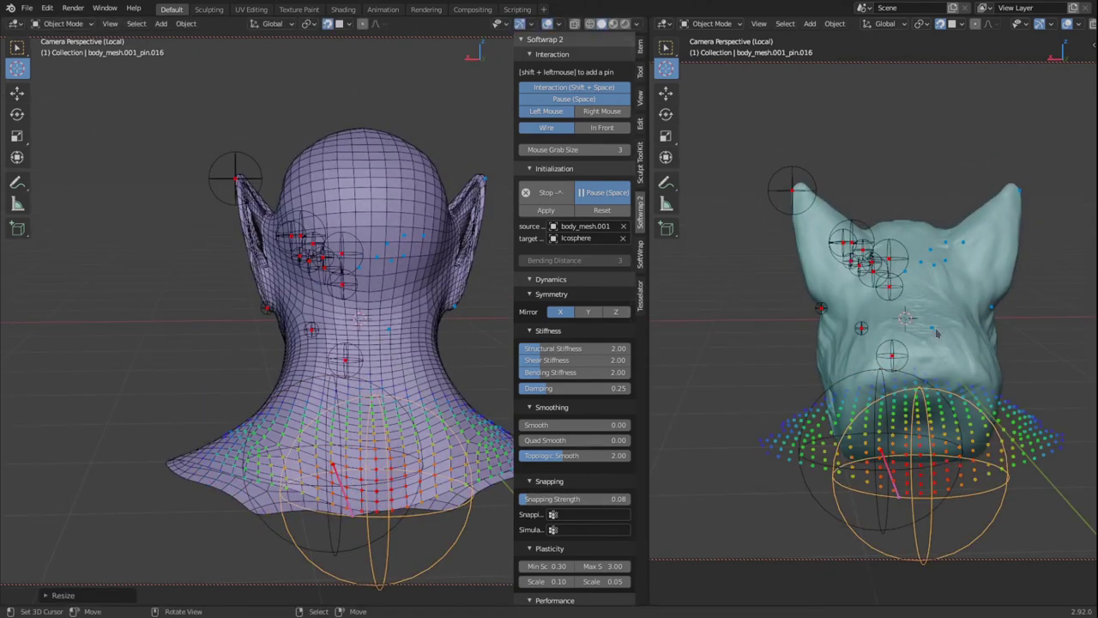
pyautogui.moveTo(386, 560); pyautogui.dragTo(352, 415, button='middle')
pyautogui.keyDown('shift'); pyautogui.click(335, 497); pyautogui.keyUp('shift')
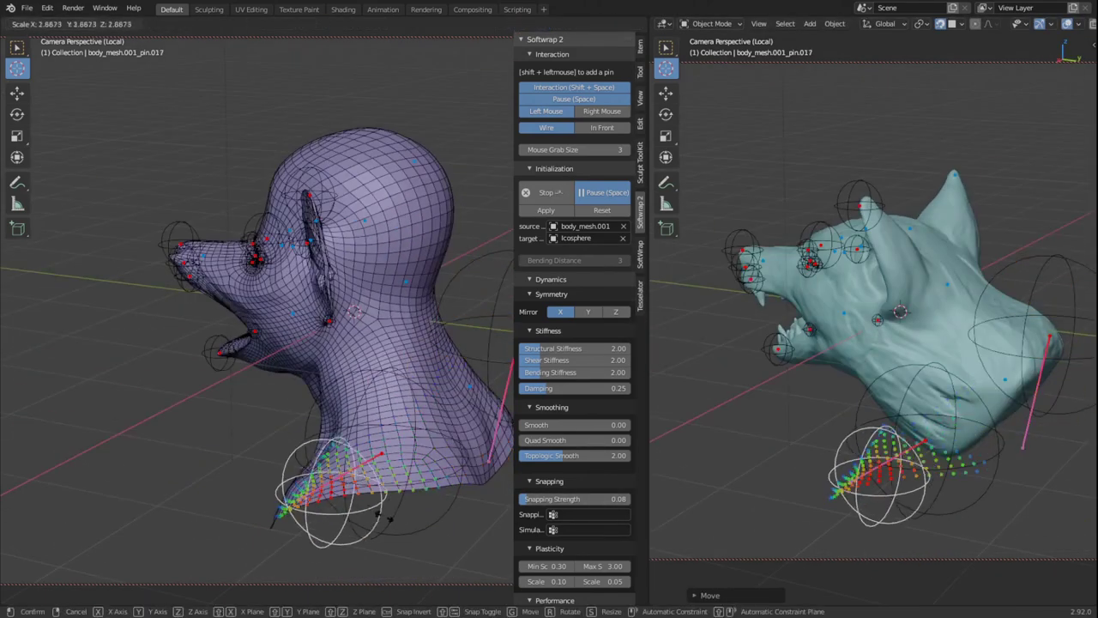
pyautogui.click(303, 440)
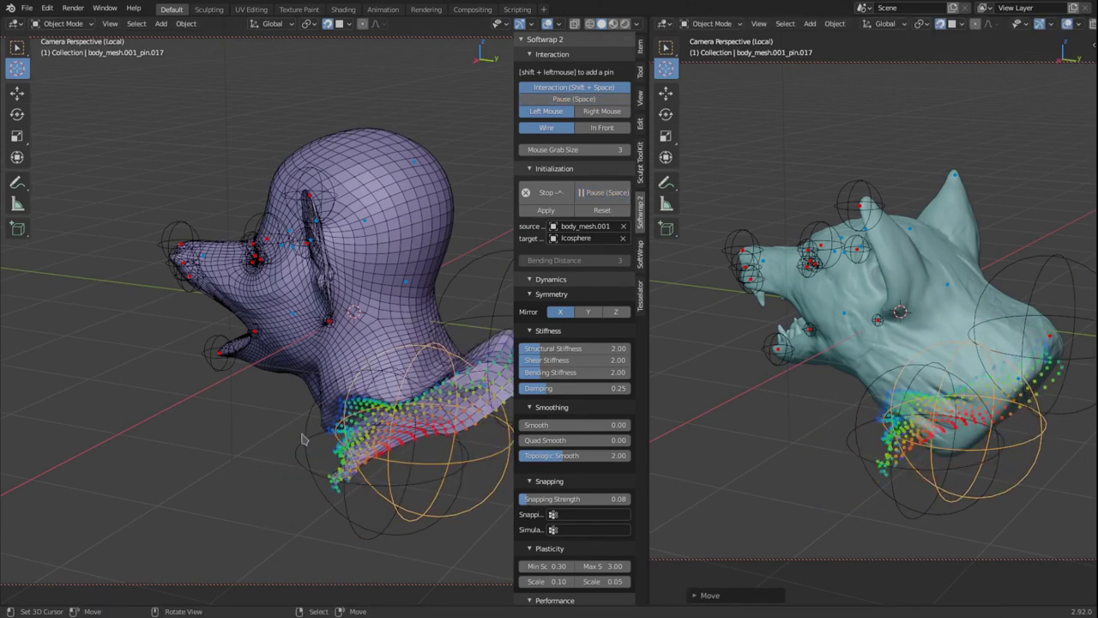
pyautogui.moveTo(288, 444); pyautogui.dragTo(603, 479, button='middle')
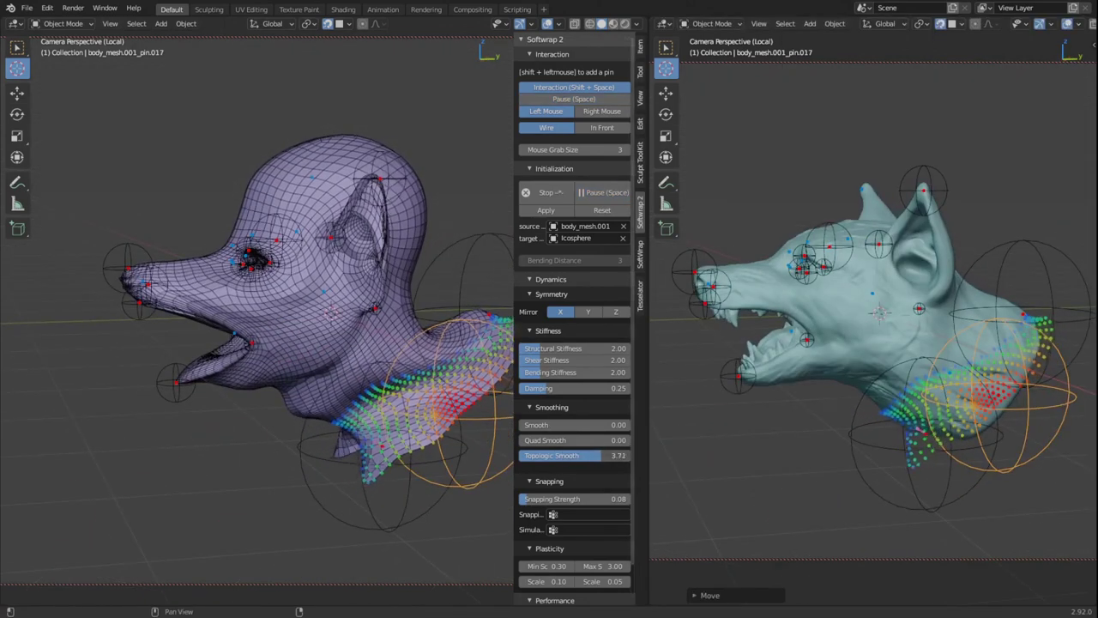
# Raise Topologic Smooth to 4.09 and Snapping Strength to 1.00, with Stiffness at 0.70.
pyautogui.moveTo(600, 456); pyautogui.dragTo(607, 354)
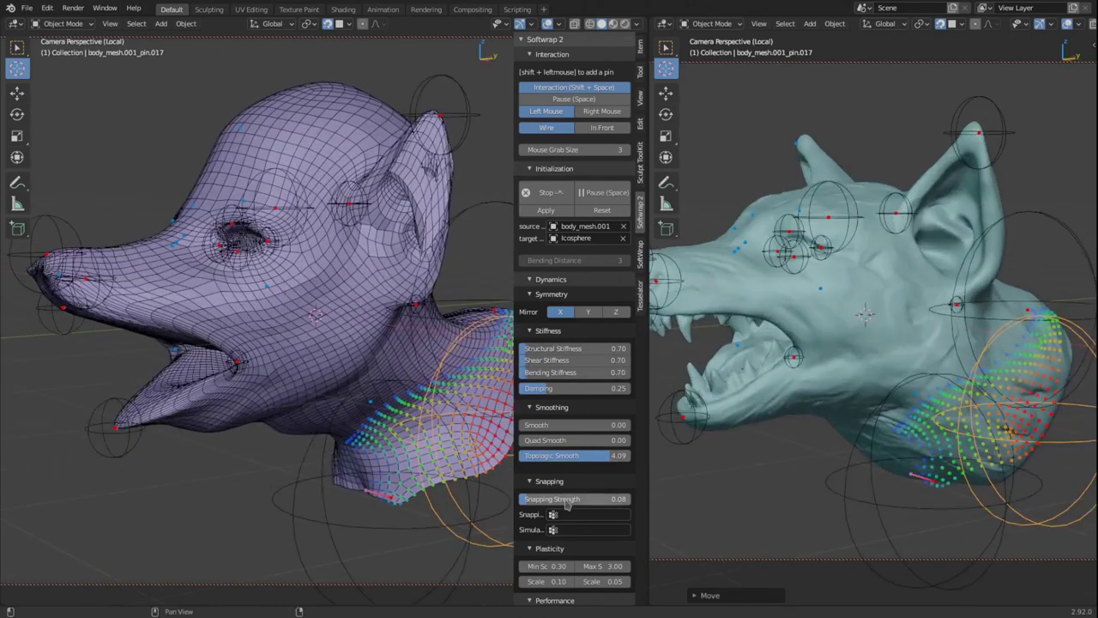
pyautogui.moveTo(553, 499); pyautogui.dragTo(626, 499)
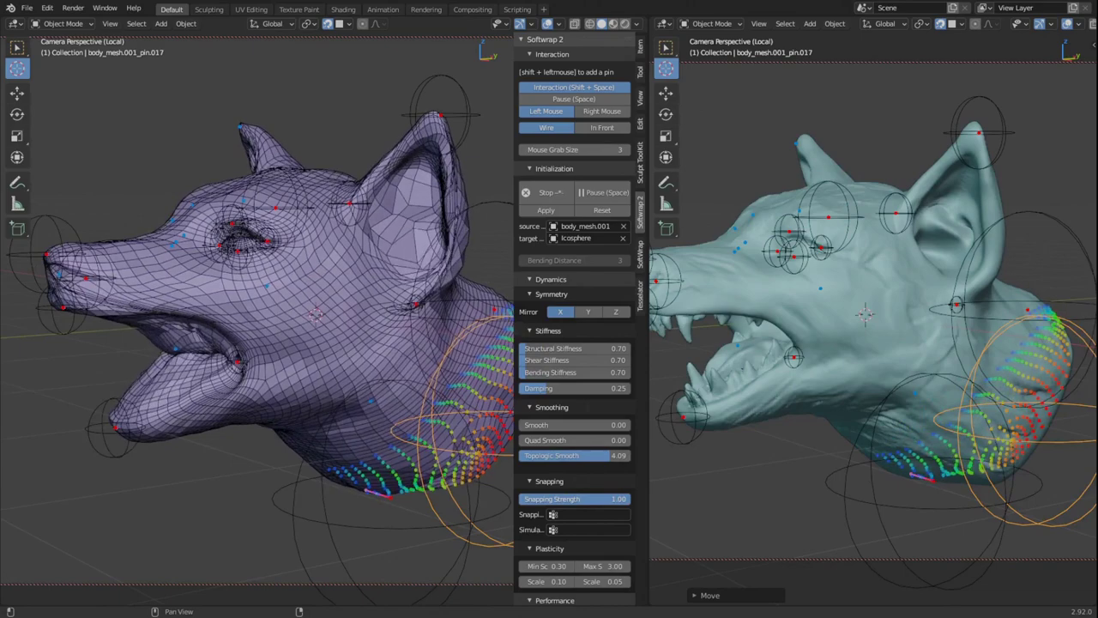
# Check the fit from side, back and front, and pull a pin to fit the wolf nose.
pyautogui.moveTo(257, 343); pyautogui.dragTo(171, 344, button='middle')
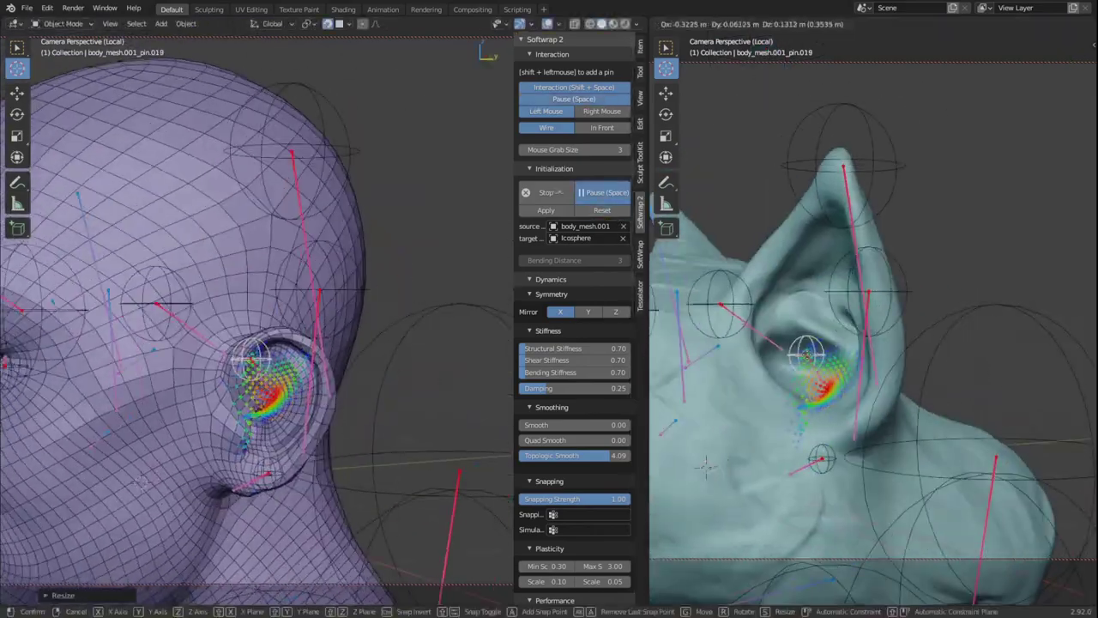
pyautogui.moveTo(220, 387); pyautogui.dragTo(319, 436, button='middle')
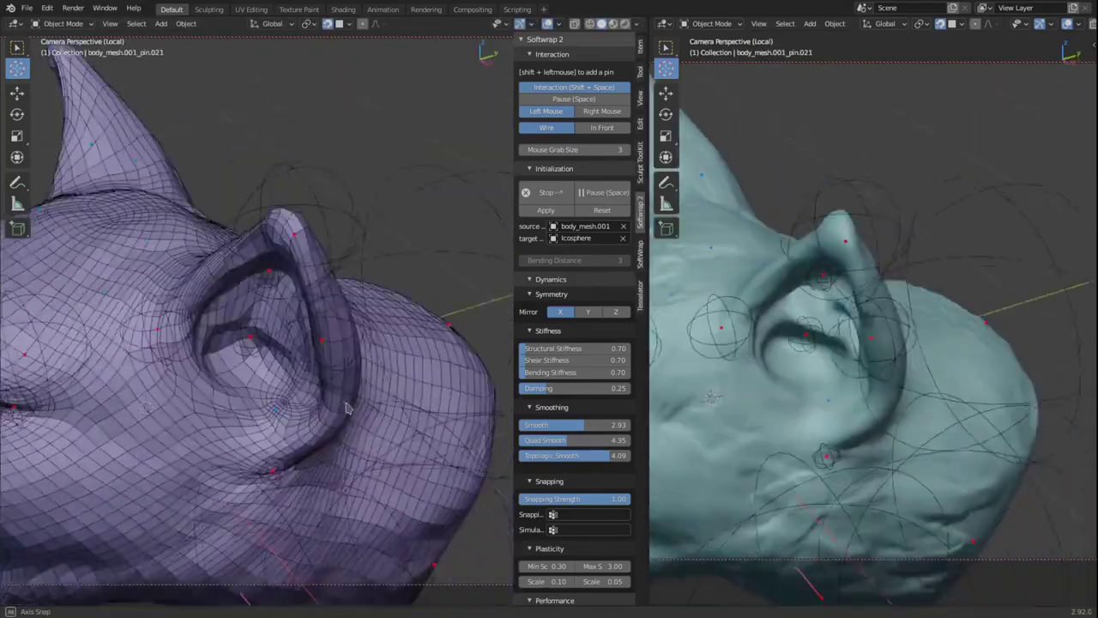
pyautogui.moveTo(117, 488); pyautogui.dragTo(295, 324, button='middle')
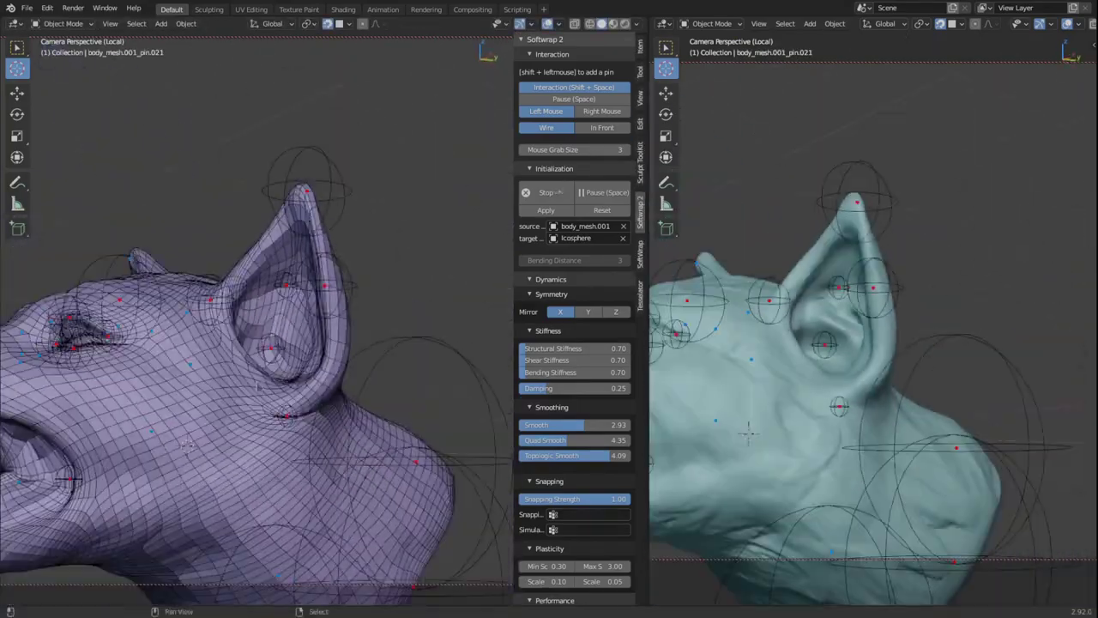
pyautogui.moveTo(295, 322); pyautogui.dragTo(295, 335)
pyautogui.moveTo(295, 334); pyautogui.dragTo(334, 329, button='middle')
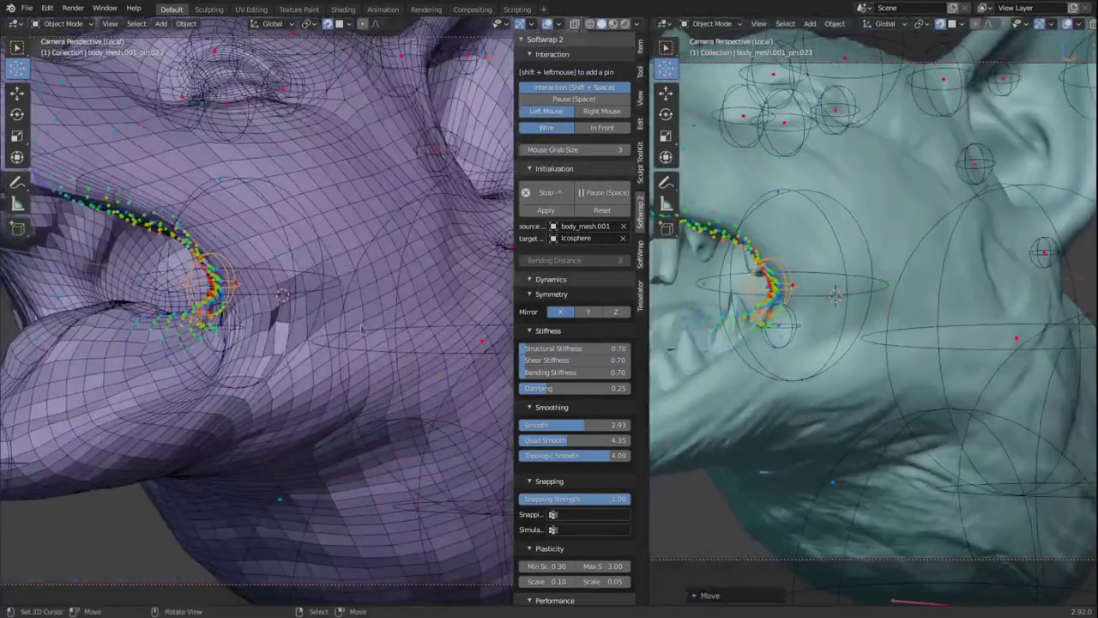
# Enlarge the mouth-corner pin so the lips pull back toward the wolf's jaw hinge.
pyautogui.moveTo(361, 331); pyautogui.dragTo(255, 328, button='middle')
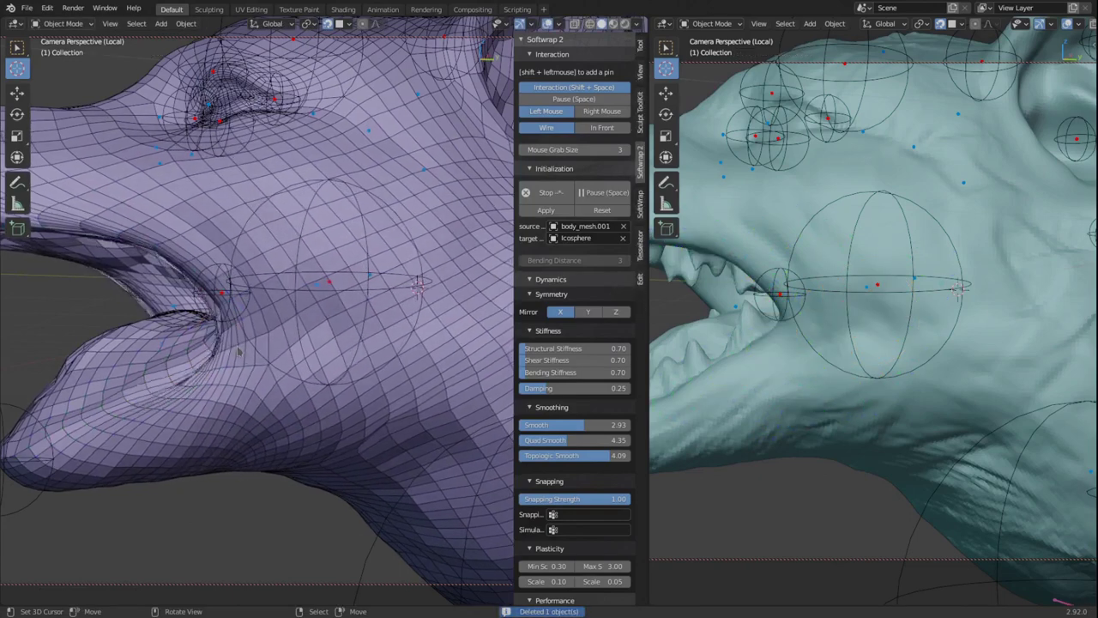
pyautogui.click(316, 384)
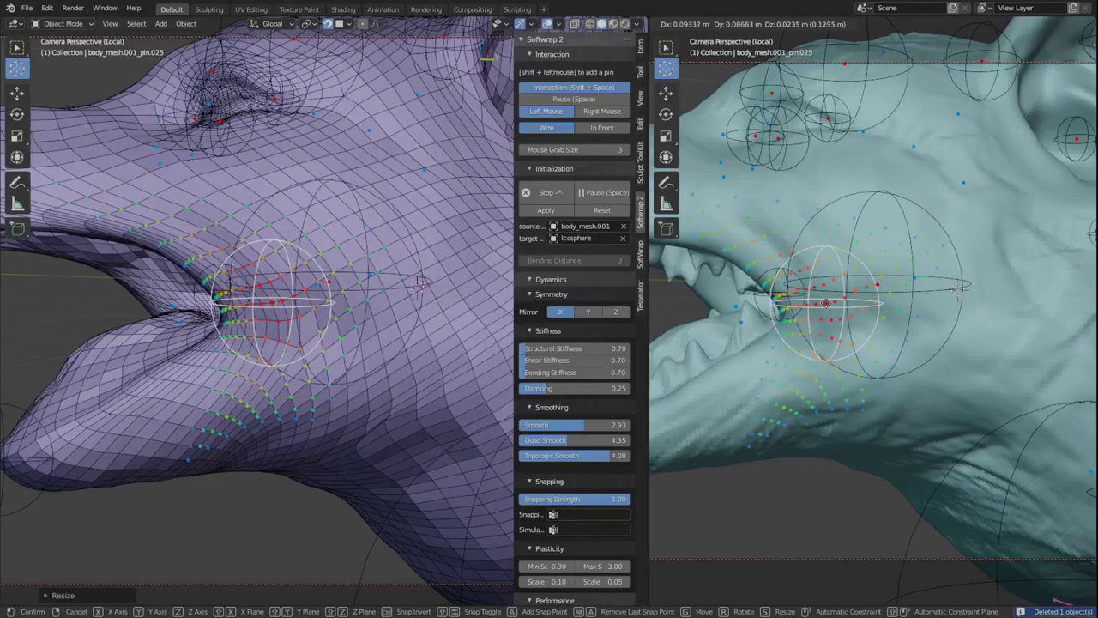
pyautogui.moveTo(418, 286)
pyautogui.mouseDown(button='middle')
pyautogui.moveTo(407, 335)
pyautogui.moveTo(321, 339)
pyautogui.mouseUp(button='middle')
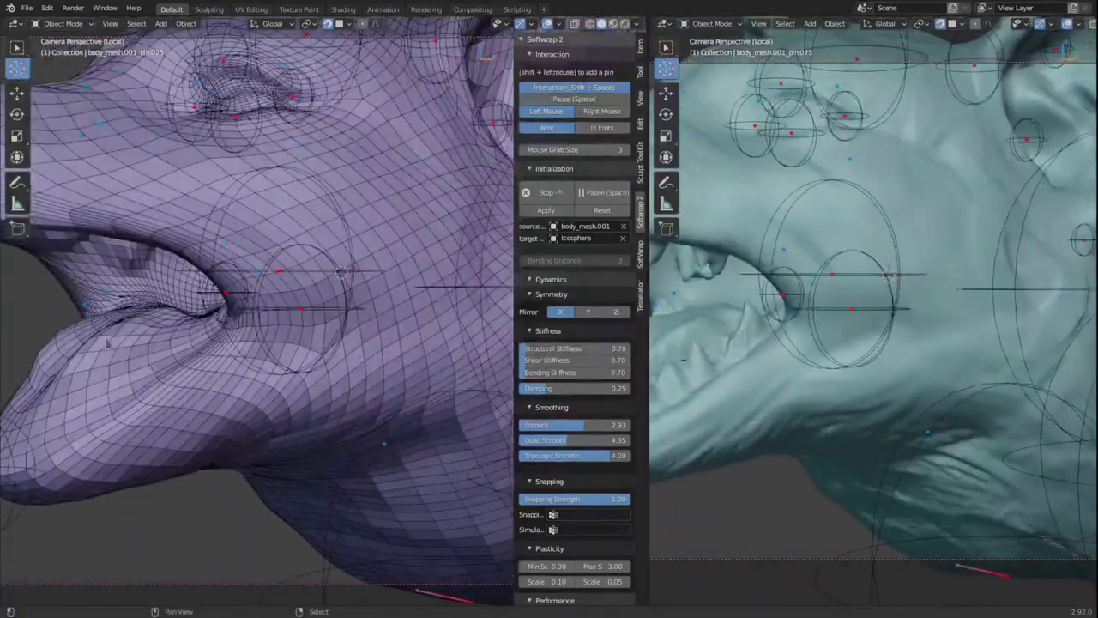
pyautogui.moveTo(107, 343); pyautogui.dragTo(184, 306, button='middle')
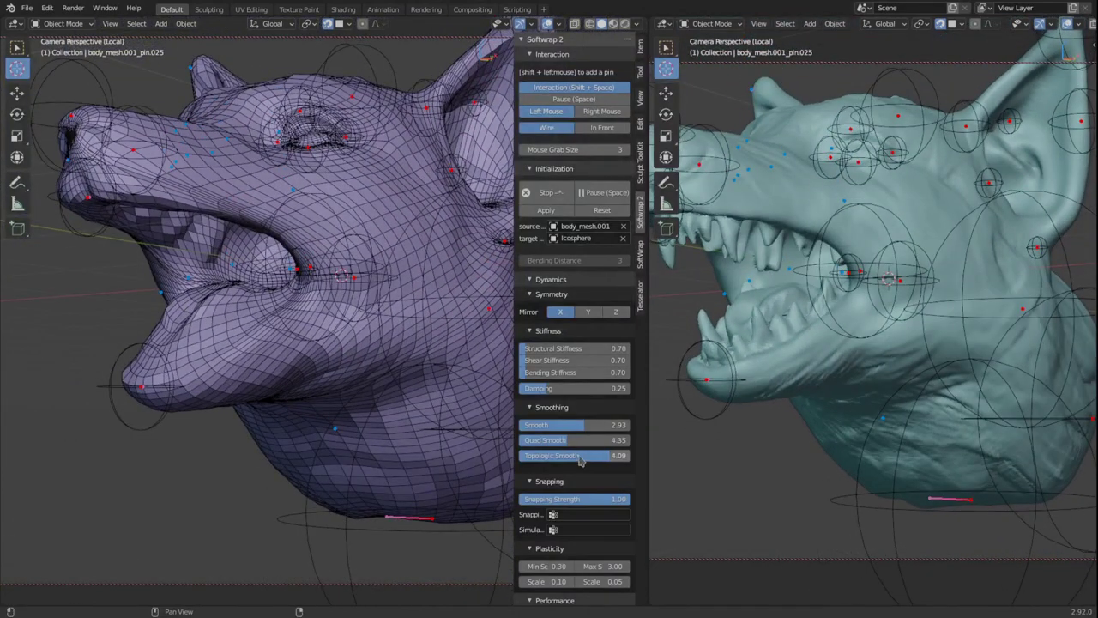
# Try the Group snapping vertex group and a pin under the jaw, then remove both.
pyautogui.click(584, 515)
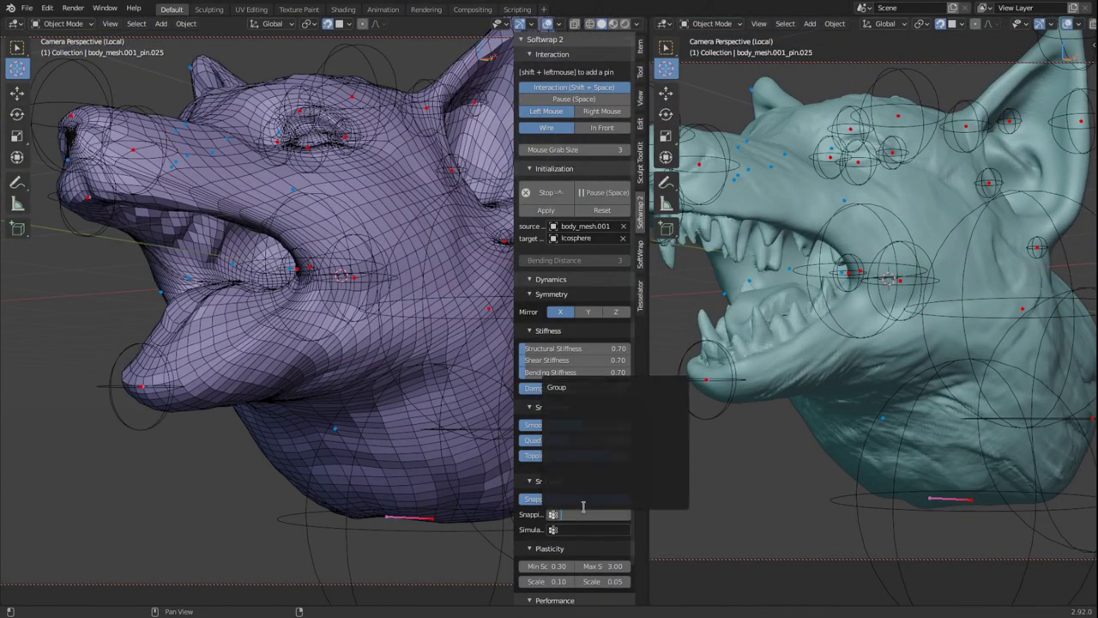
pyautogui.click(575, 388)
pyautogui.moveTo(361, 309)
pyautogui.mouseDown(button='middle')
pyautogui.moveTo(281, 302)
pyautogui.moveTo(249, 378)
pyautogui.mouseUp(button='middle')
pyautogui.scroll(4, 237, 401)
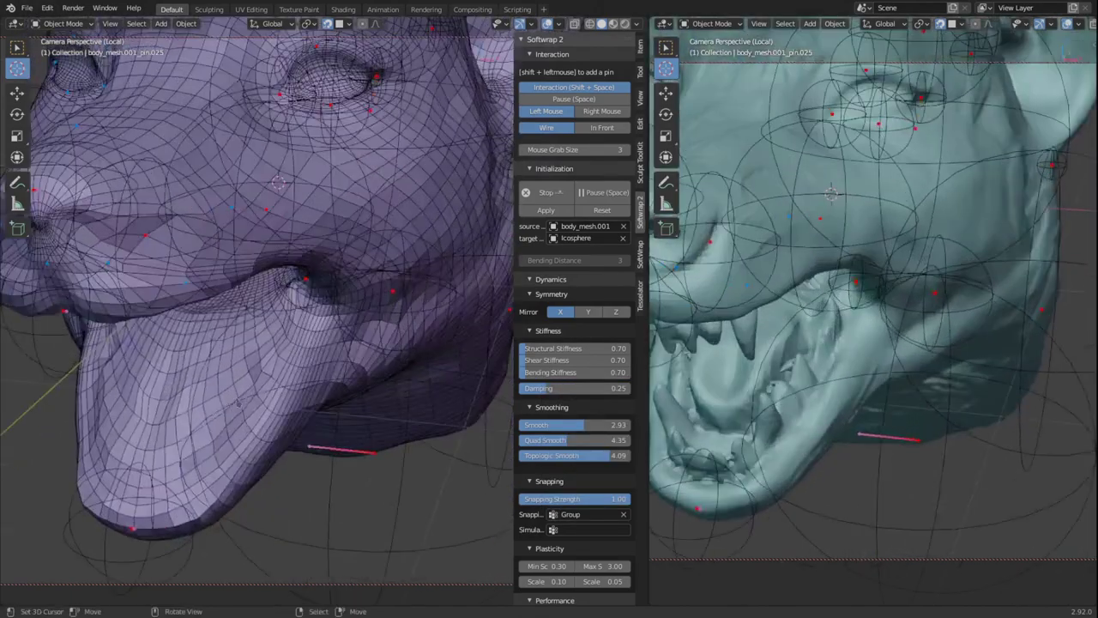
pyautogui.moveTo(279, 183)
pyautogui.mouseDown(button='middle')
pyautogui.moveTo(257, 284)
pyautogui.moveTo(266, 257)
pyautogui.moveTo(215, 326)
pyautogui.moveTo(344, 429)
pyautogui.mouseUp(button='middle')
pyautogui.keyDown('shift'); pyautogui.click(242, 159); pyautogui.keyUp('shift')
pyautogui.press('Escape')
pyautogui.click(624, 514)
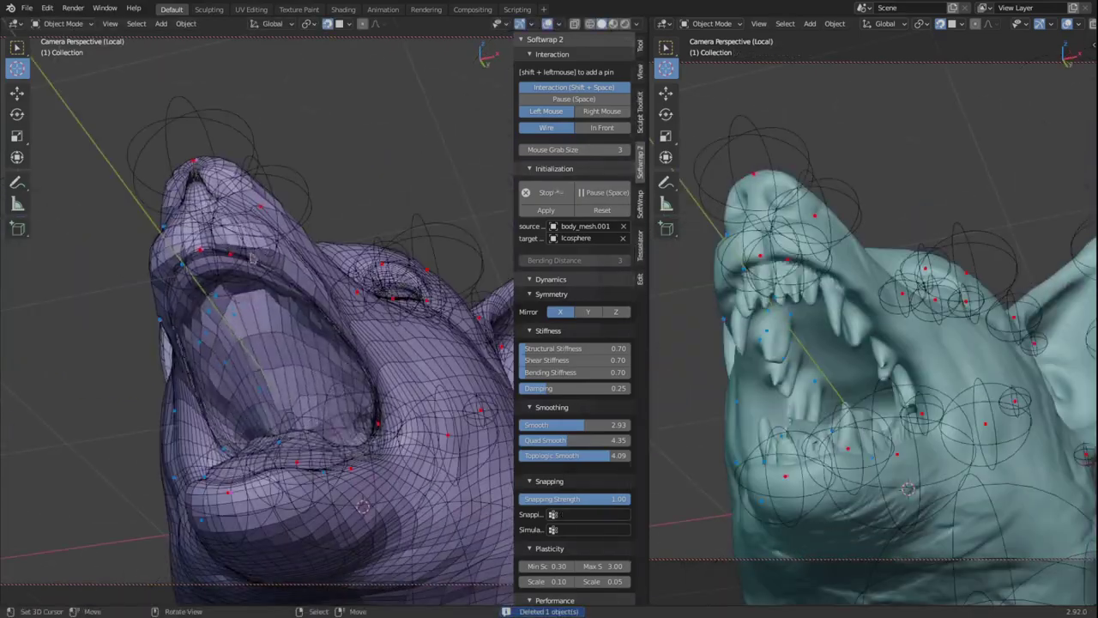
# Reposition the nose pin so the upper lip fits along the wolf snout.
pyautogui.moveTo(257, 386)
pyautogui.mouseDown(button='middle')
pyautogui.moveTo(323, 274)
pyautogui.moveTo(284, 399)
pyautogui.moveTo(333, 384)
pyautogui.mouseUp(button='middle')
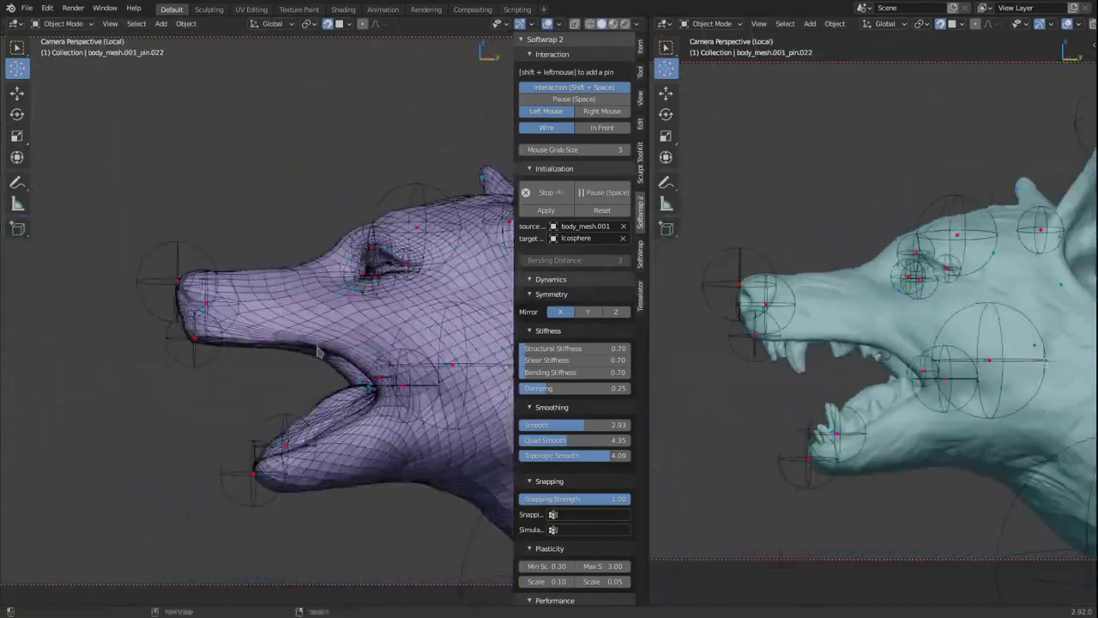
pyautogui.scroll(3, 228, 337)
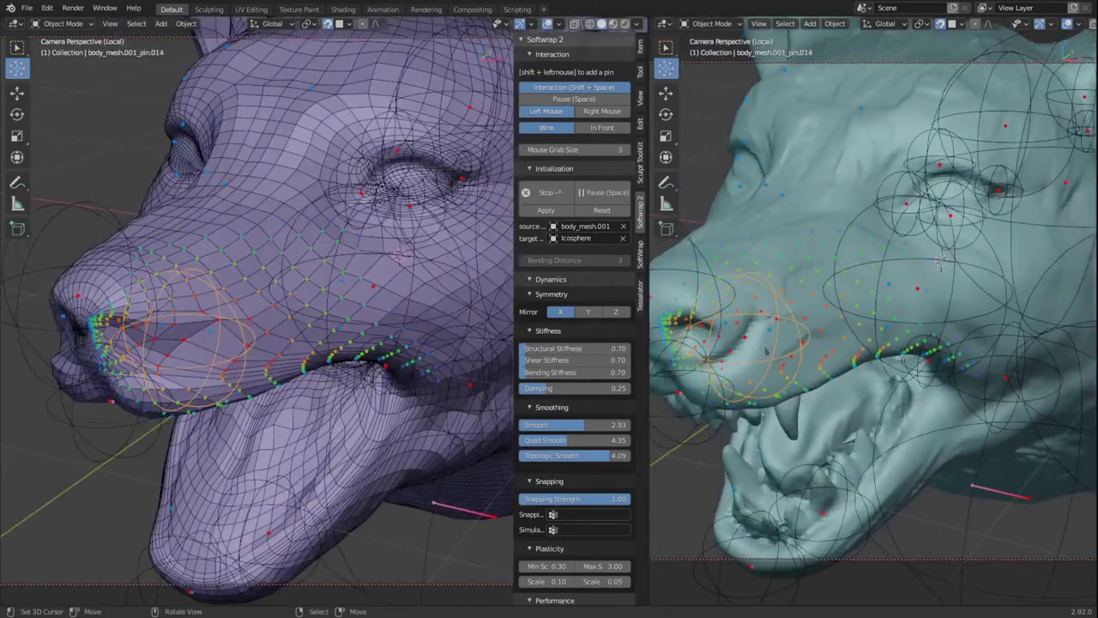
pyautogui.moveTo(941, 260); pyautogui.dragTo(965, 309, button='middle')
pyautogui.press('g')
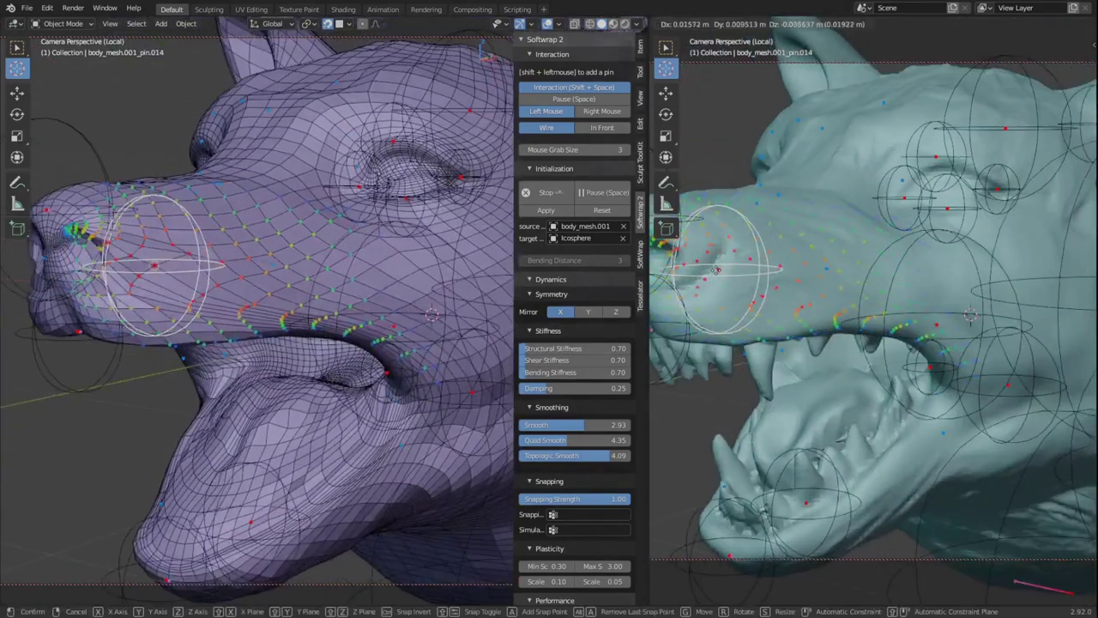
pyautogui.click(969, 315)
pyautogui.moveTo(214, 257); pyautogui.dragTo(249, 251, button='middle')
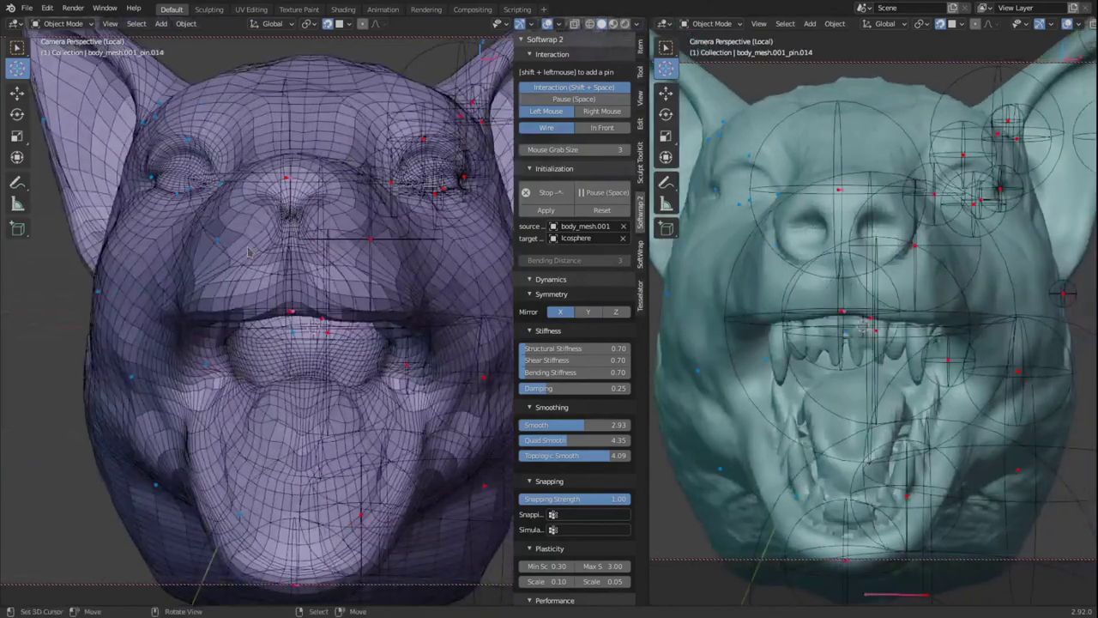
# Reset the wrap to the human head, move the pin above the eye, and select the nose pin.
pyautogui.click(606, 211)
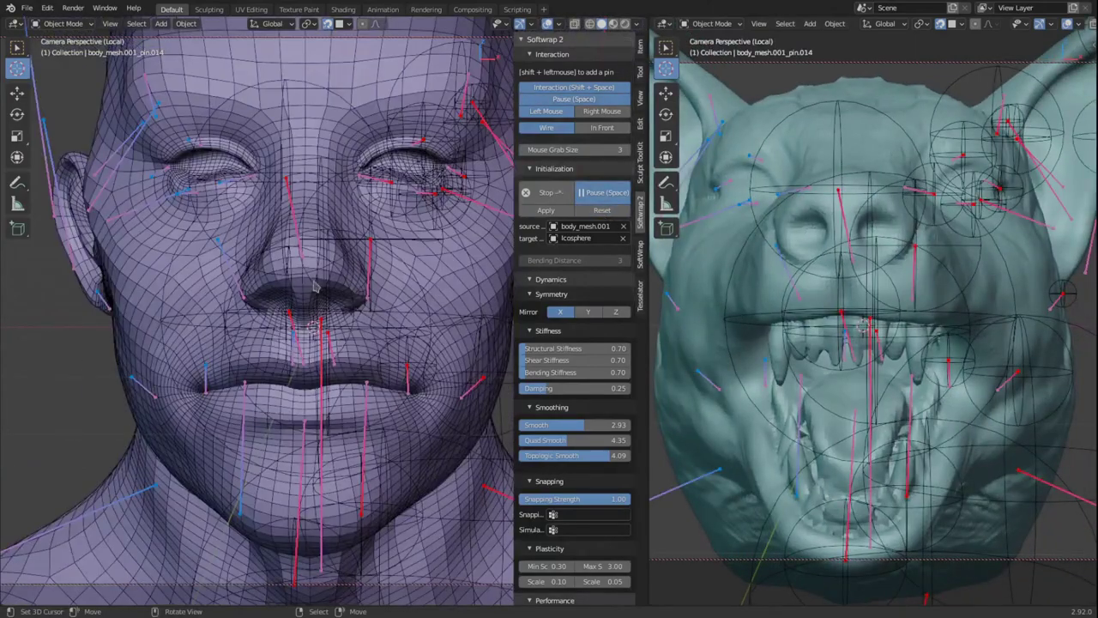
pyautogui.moveTo(322, 275); pyautogui.dragTo(305, 273, button='middle')
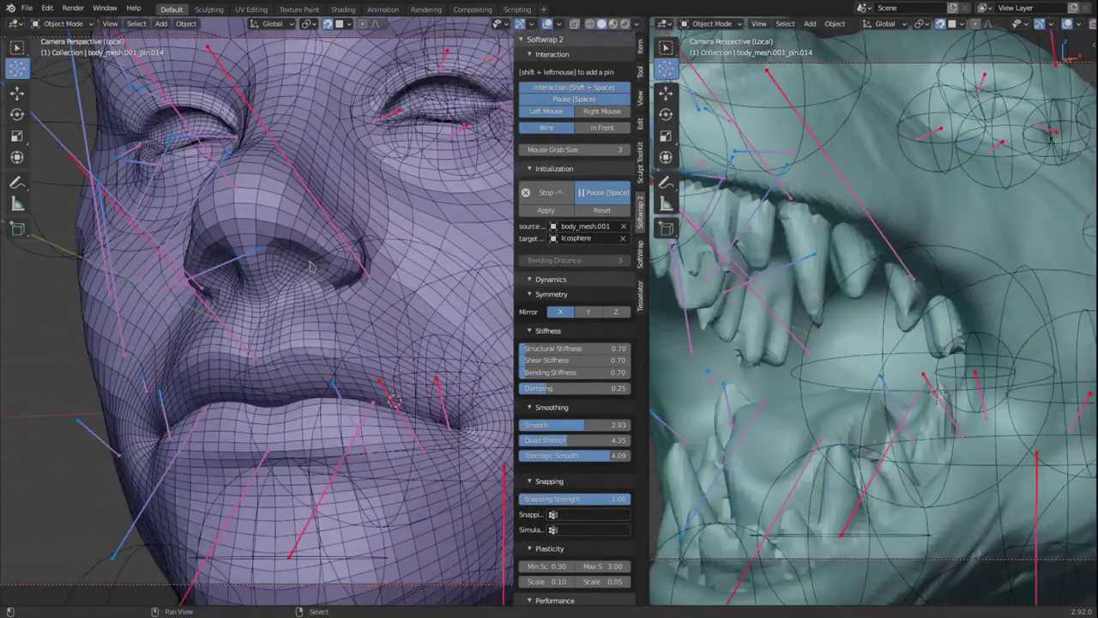
pyautogui.moveTo(874, 253); pyautogui.dragTo(769, 170, button='middle')
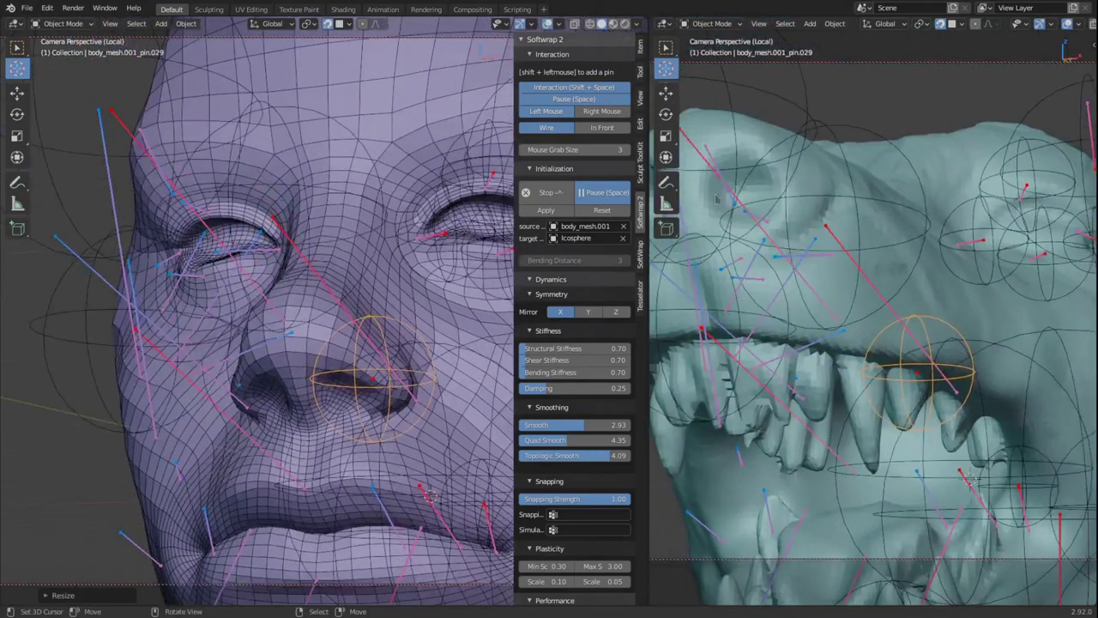
pyautogui.moveTo(769, 170); pyautogui.dragTo(769, 170)
pyautogui.click(769, 170)
pyautogui.moveTo(360, 283)
pyautogui.mouseDown(button='middle')
pyautogui.moveTo(386, 291)
pyautogui.moveTo(364, 289)
pyautogui.mouseUp(button='middle')
pyautogui.click(318, 282)
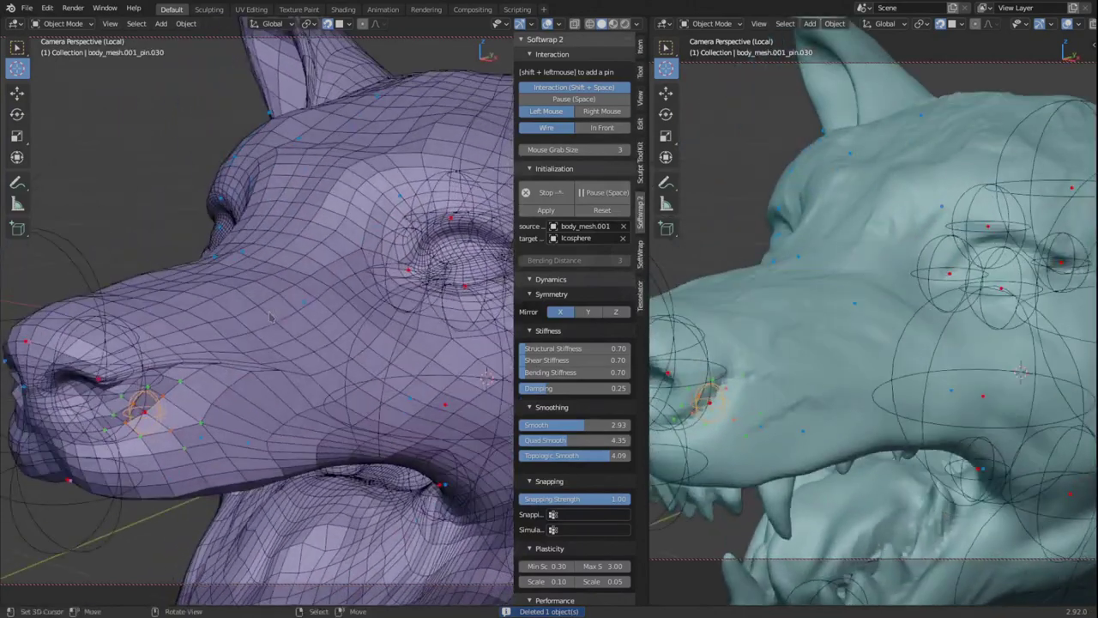
# Drag the nose pin along the snout toward the nostril, checking the fit from front, side and below.
pyautogui.moveTo(128, 425); pyautogui.dragTo(124, 446)
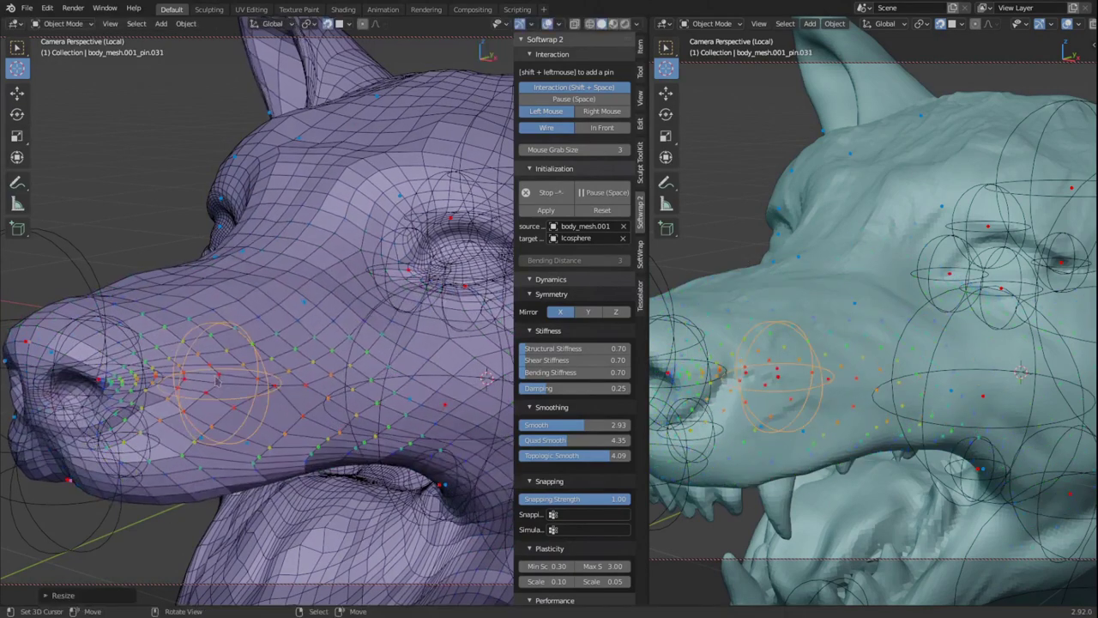
pyautogui.moveTo(218, 384); pyautogui.dragTo(163, 378)
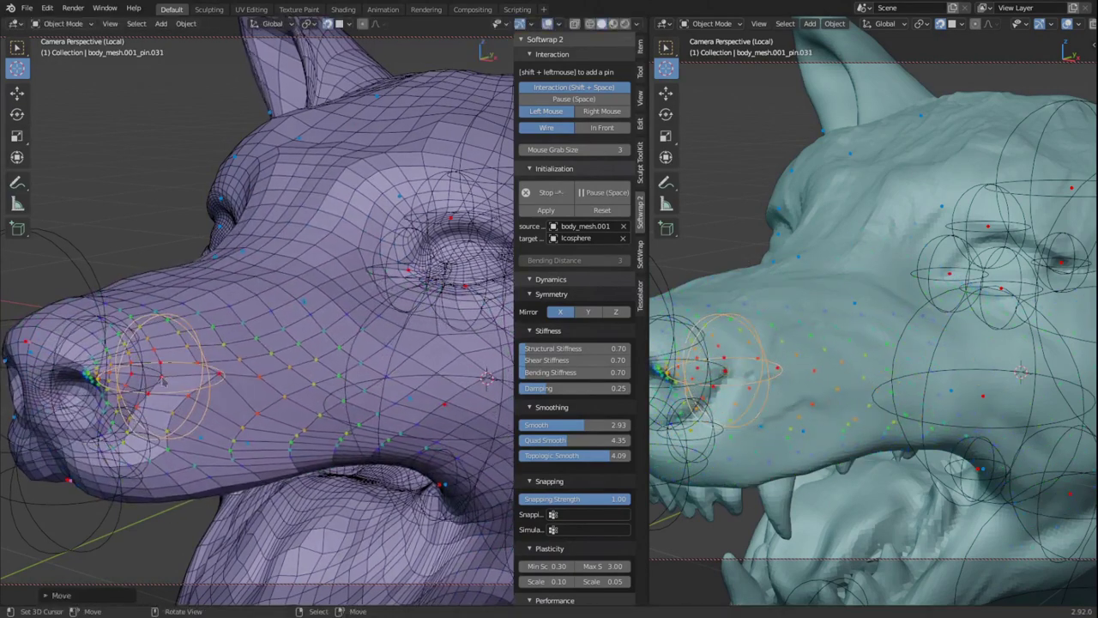
pyautogui.moveTo(193, 411); pyautogui.dragTo(209, 385, button='middle')
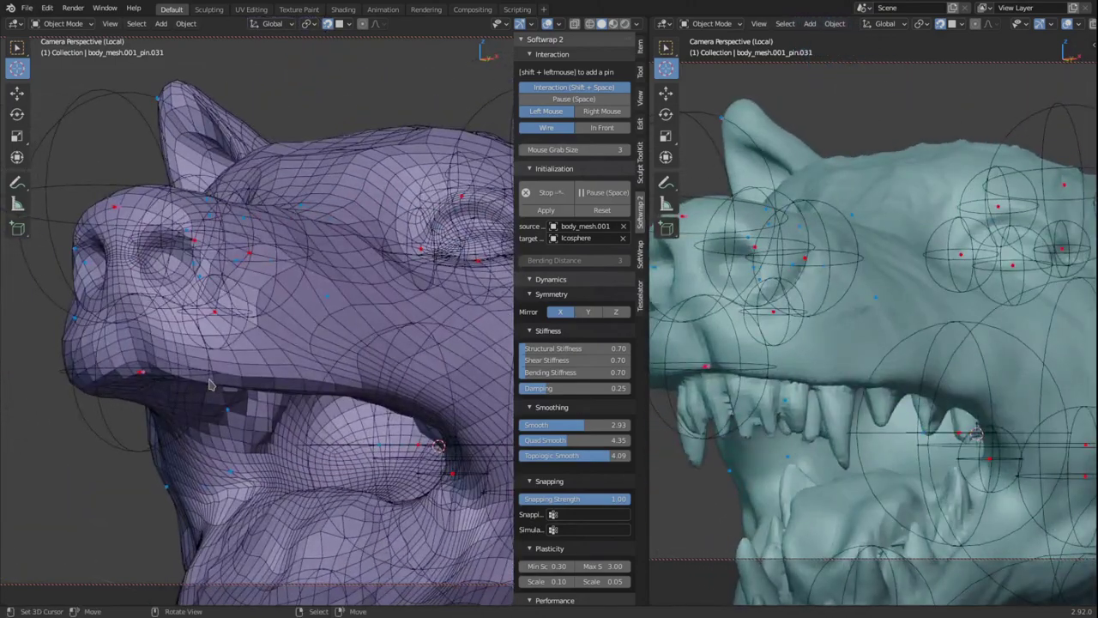
pyautogui.moveTo(208, 386); pyautogui.dragTo(260, 268, button='middle')
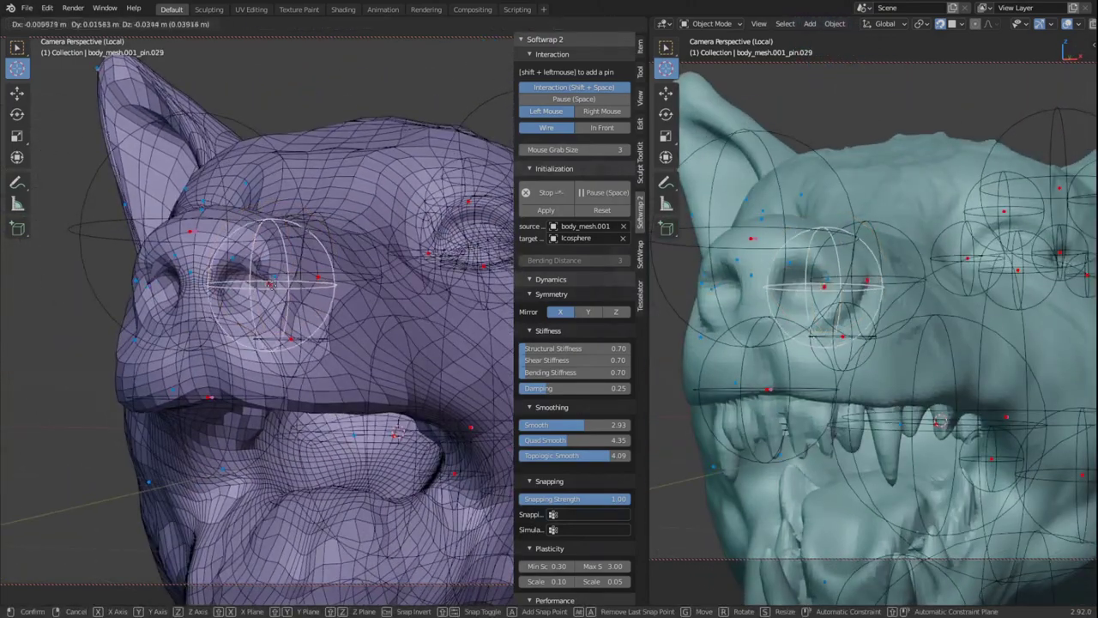
pyautogui.moveTo(397, 433); pyautogui.dragTo(263, 289, button='middle')
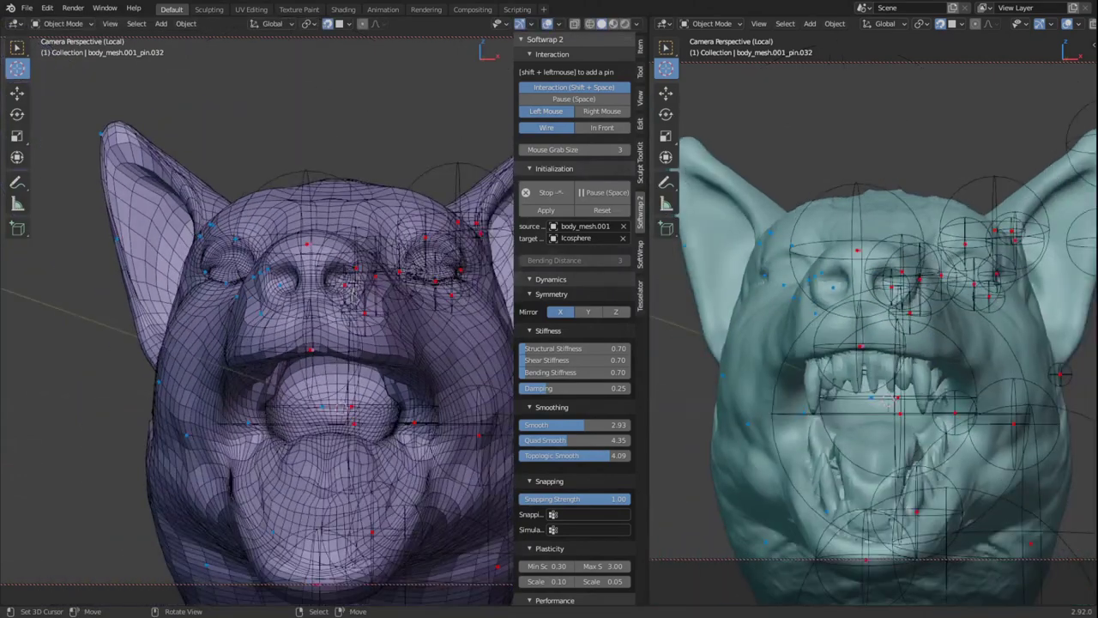
pyautogui.moveTo(364, 266); pyautogui.dragTo(307, 334, button='middle')
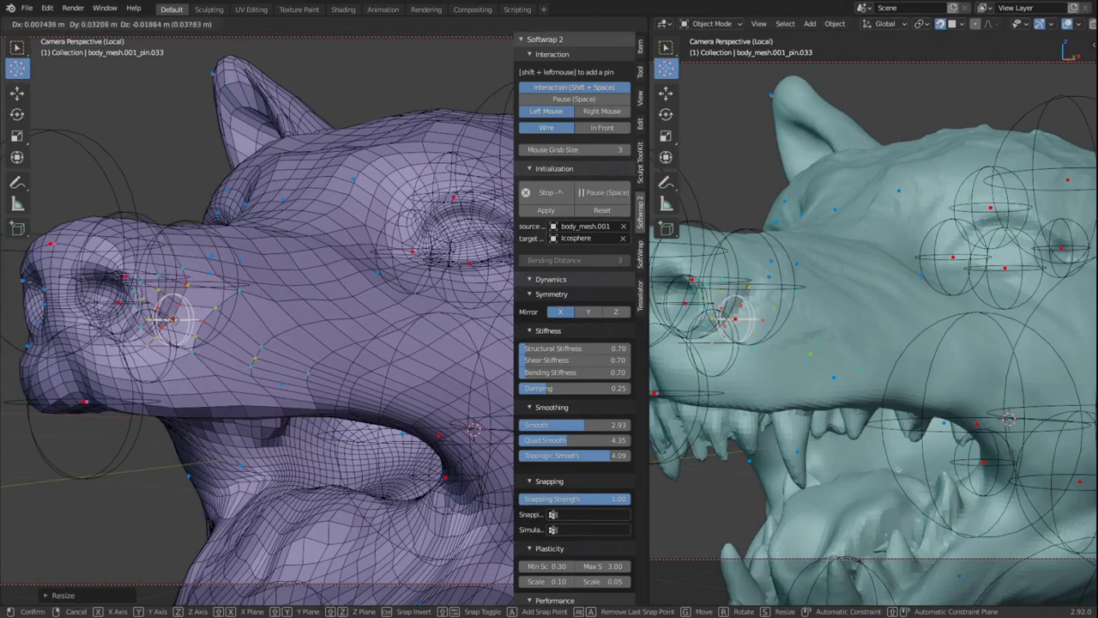
pyautogui.moveTo(218, 360)
pyautogui.mouseDown(button='middle')
pyautogui.moveTo(371, 380)
pyautogui.moveTo(192, 375)
pyautogui.moveTo(434, 244)
pyautogui.mouseUp(button='middle')
# Stop the wrap simulation, hide the sidebar, exit local view, and show the properties beside a wider 3D view.
pyautogui.press('Escape')
pyautogui.press('n')
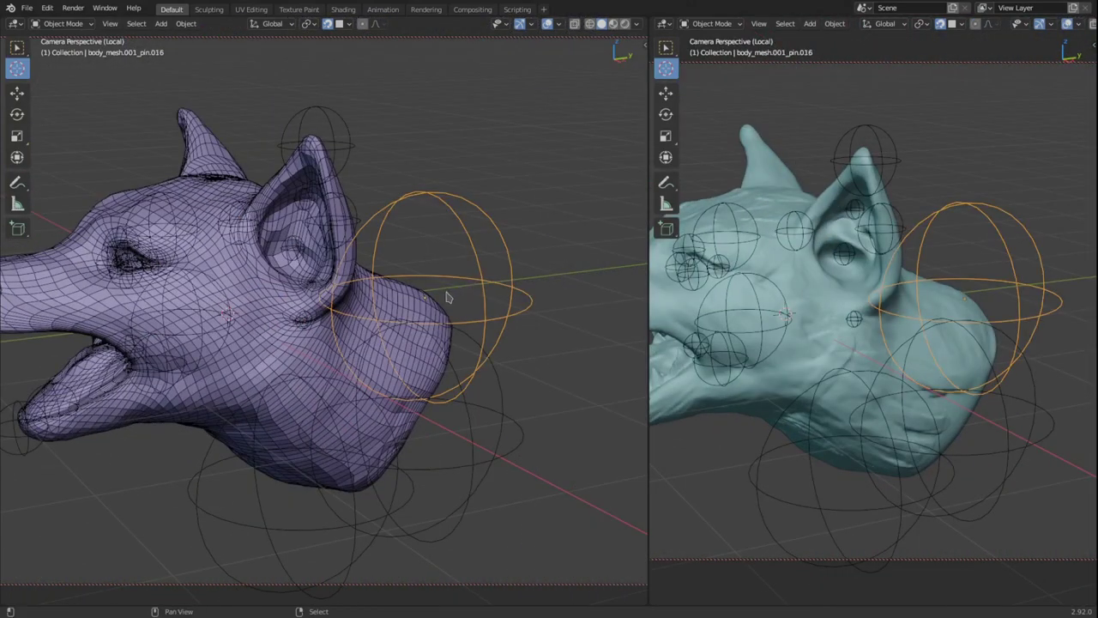
pyautogui.press('KP_Divide')
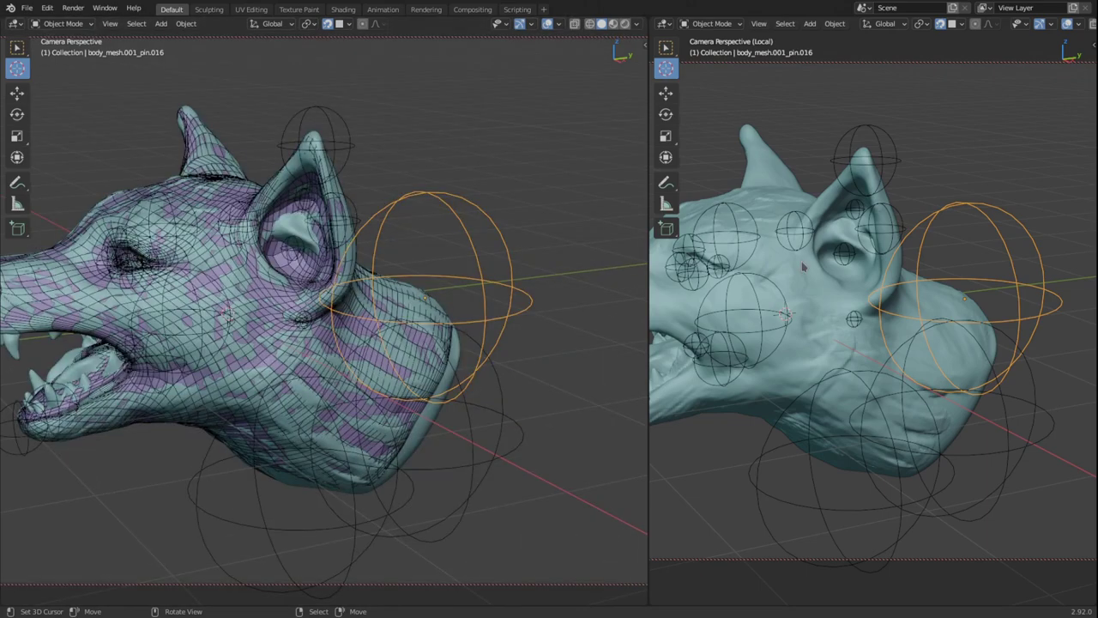
pyautogui.hotkey('shift', 'F7')
pyautogui.moveTo(647, 214); pyautogui.dragTo(907, 215)
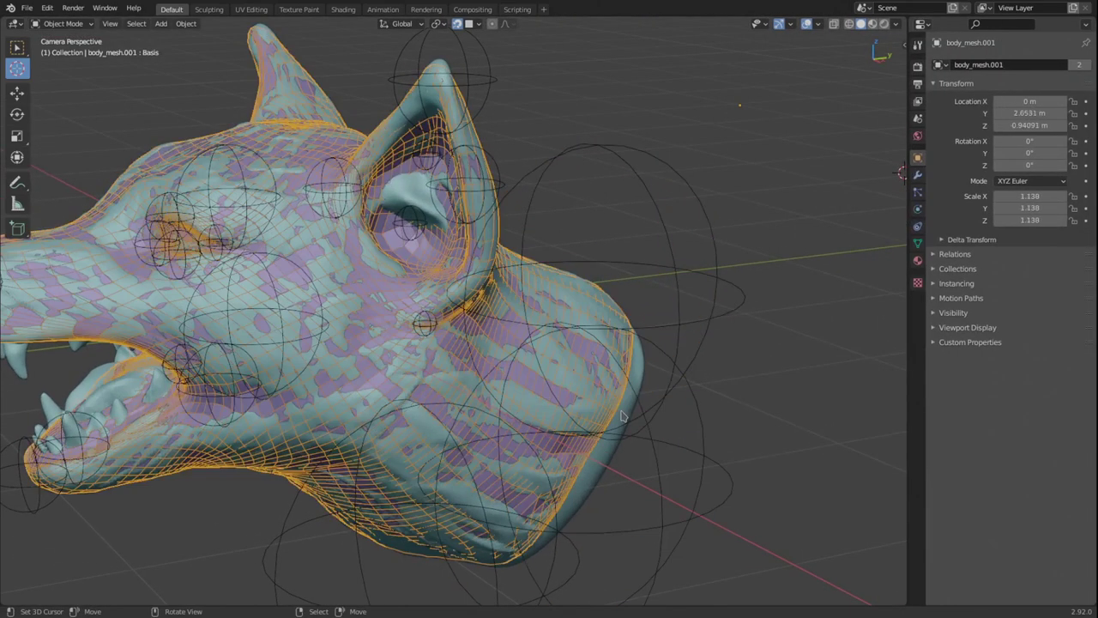
# Select and delete all 26 pin objects, then show the mesh's Object Data properties.
pyautogui.press('KP_Divide')
pyautogui.press('KP_Divide')
pyautogui.hotkey('shift', 'g')
pyautogui.click(650, 337)
pyautogui.press('Delete')
pyautogui.click(598, 318)
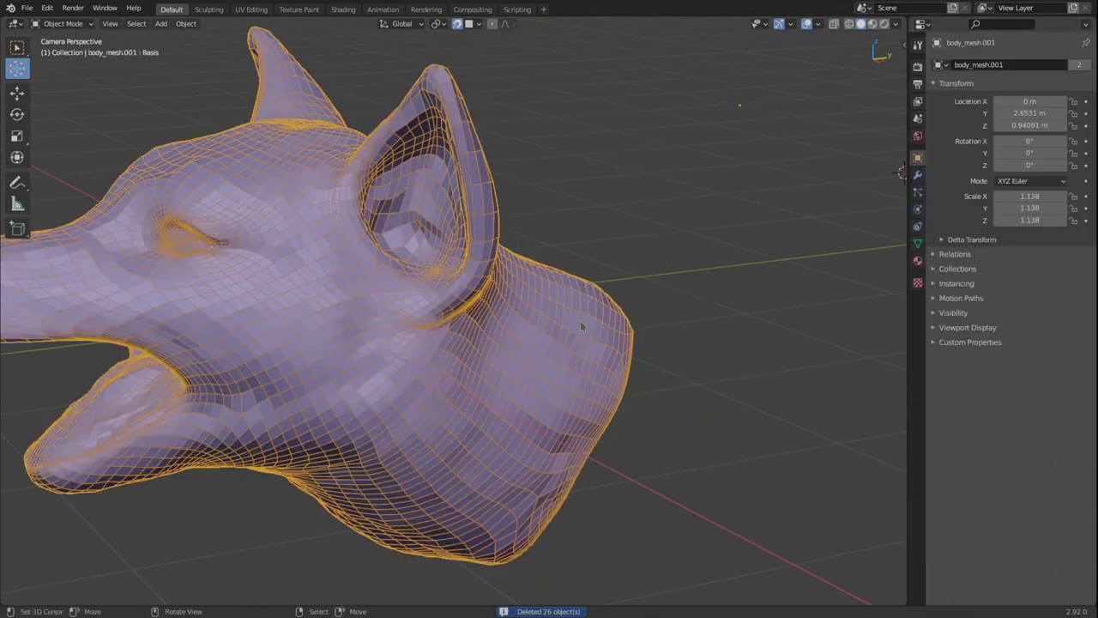
pyautogui.click(918, 243)
# Slide the SoftWrap_Shape_key value between 0 and 1 to preview the human-to-wolf head morph.
pyautogui.moveTo(599, 317); pyautogui.dragTo(947, 243, button='middle')
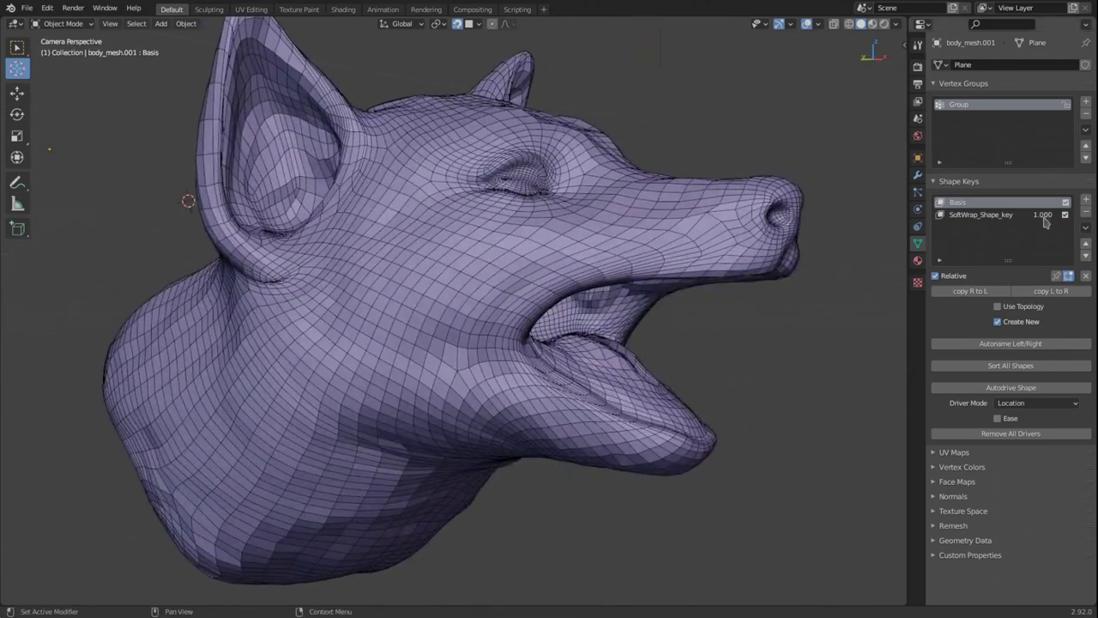
pyautogui.moveTo(1042, 214)
pyautogui.mouseDown()
pyautogui.moveTo(1013, 215)
pyautogui.moveTo(1073, 214)
pyautogui.moveTo(1004, 215)
pyautogui.moveTo(1068, 214)
pyautogui.mouseUp()
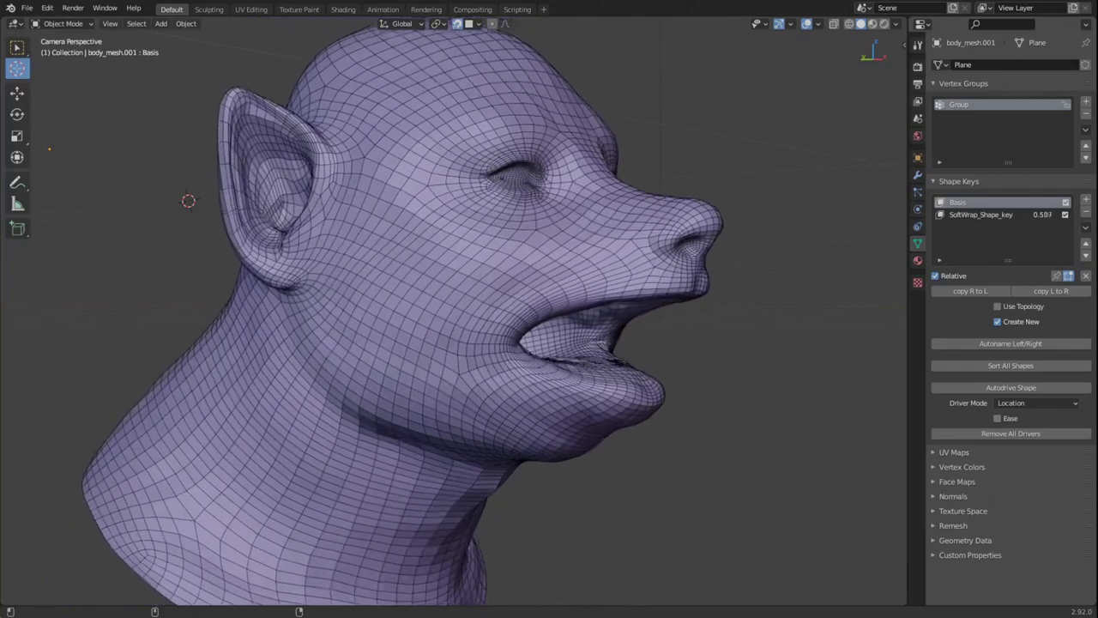
pyautogui.moveTo(1042, 215)
pyautogui.mouseDown()
pyautogui.moveTo(1000, 214)
pyautogui.moveTo(1064, 221)
pyautogui.mouseUp()
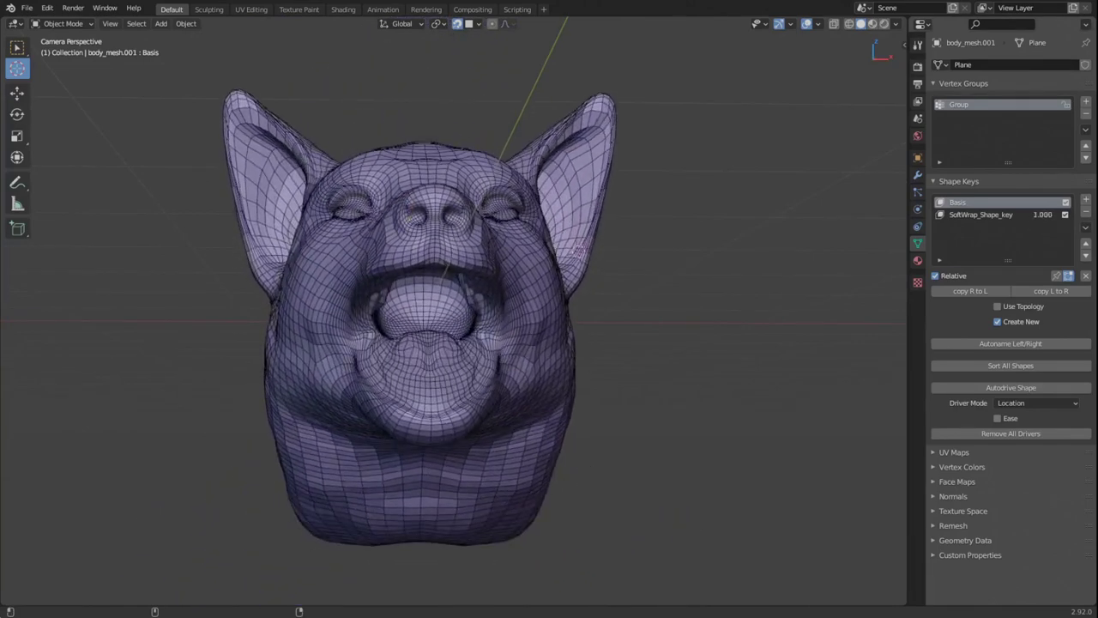
pyautogui.moveTo(600, 214); pyautogui.dragTo(496, 209, button='middle')
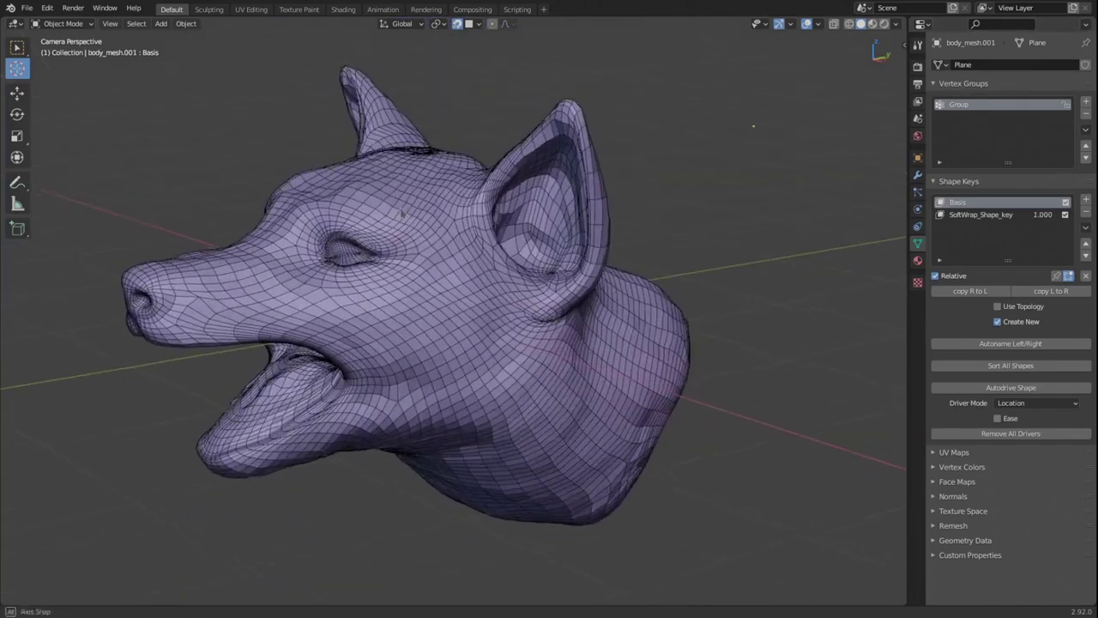